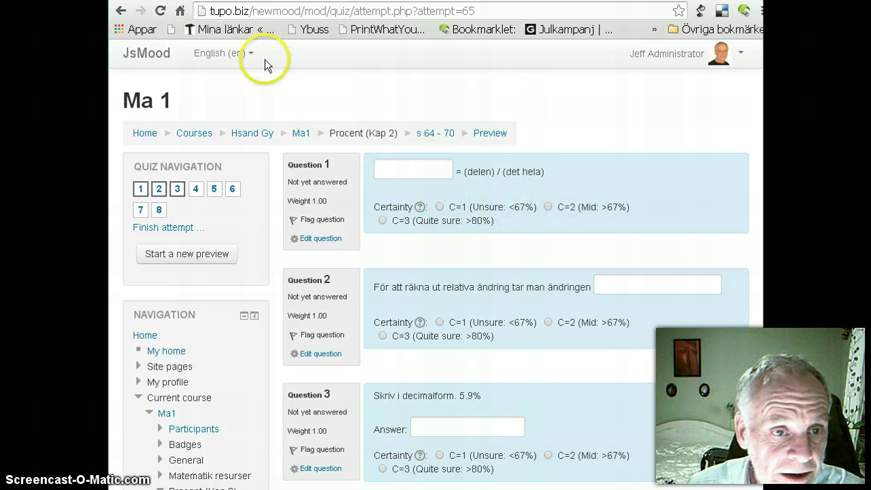
Switch the quiz preview to Svenska (sv) to inspect the prompts, then back to English (en).
{"action": "left_click", "coordinate": [244, 53]}
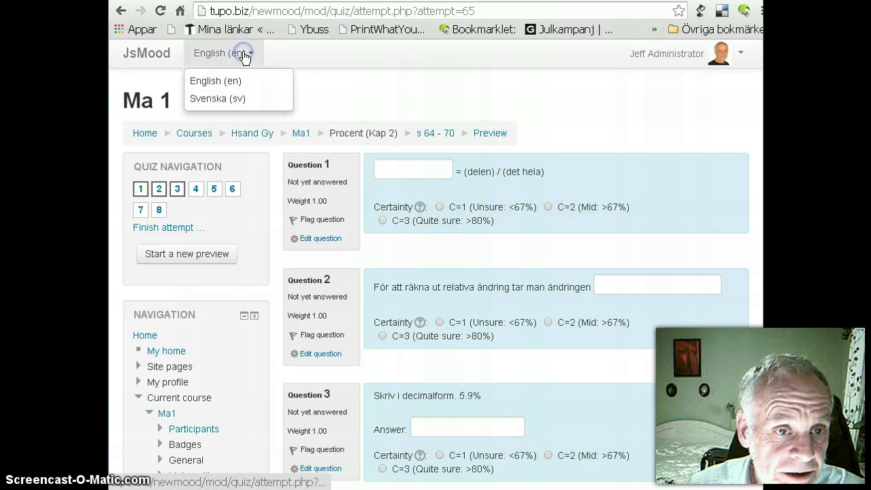
{"action": "left_click", "coordinate": [226, 107]}
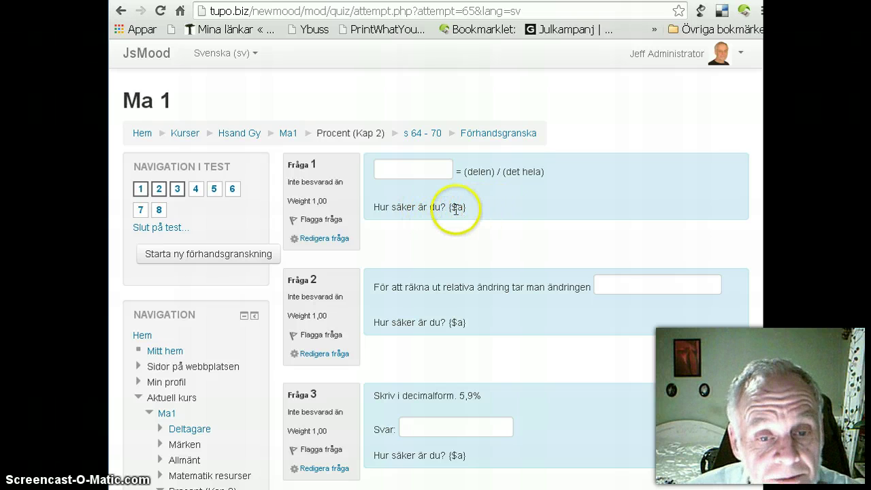
{"action": "left_click", "coordinate": [231, 55]}
{"action": "left_click", "coordinate": [226, 83]}
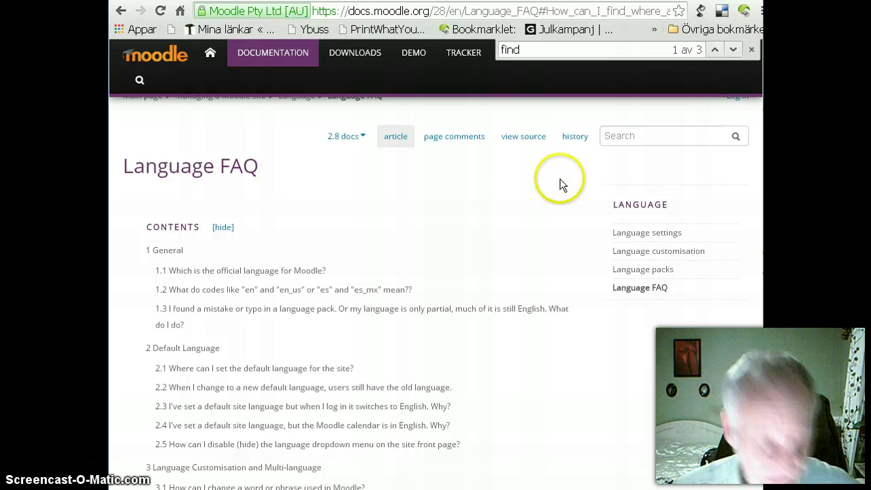
Jump to the second 'find' match, the FAQ on locating a language string.
{"action": "key", "text": "ctrl+f"}
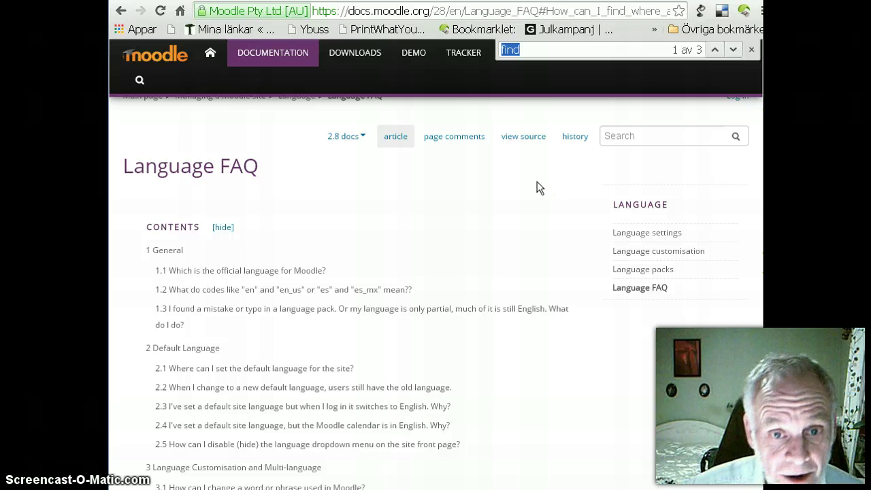
{"action": "left_click", "coordinate": [738, 52]}
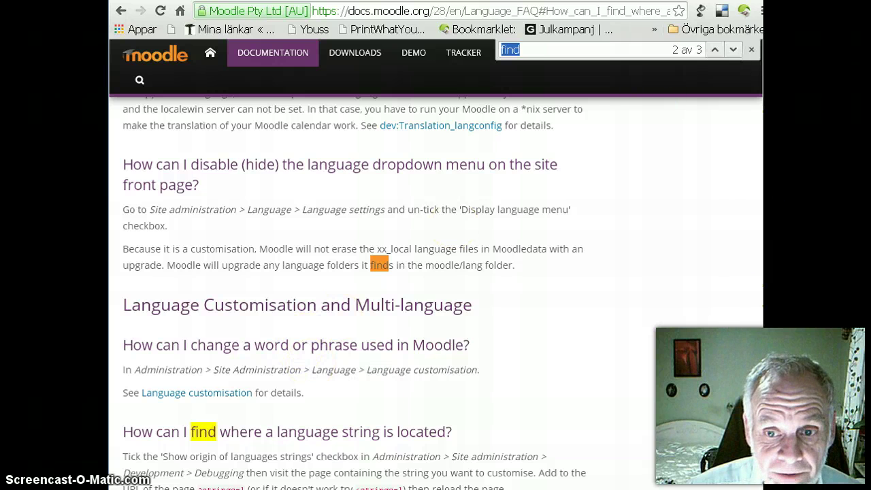
{"action": "scroll", "coordinate": [307, 311], "scroll_direction": "down", "scroll_amount": 3}
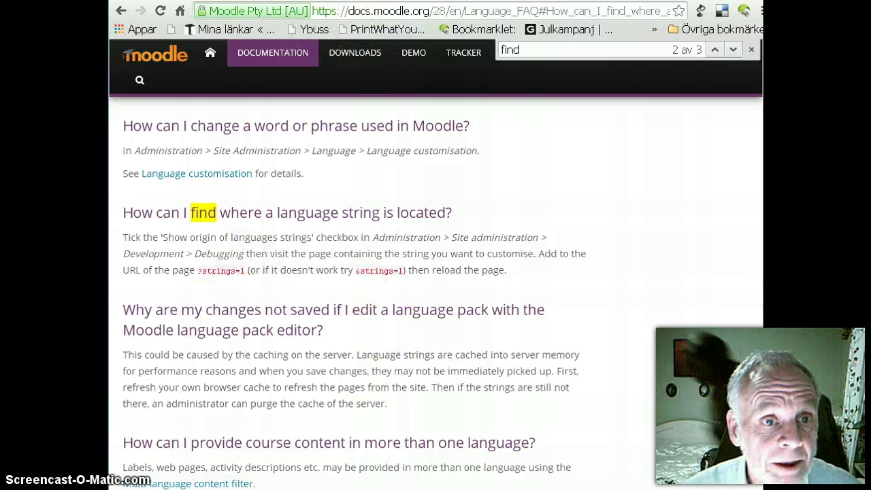
From the site front page, go to Site administration > Development > Debugging.
{"action": "key", "text": "ctrl+Tab"}
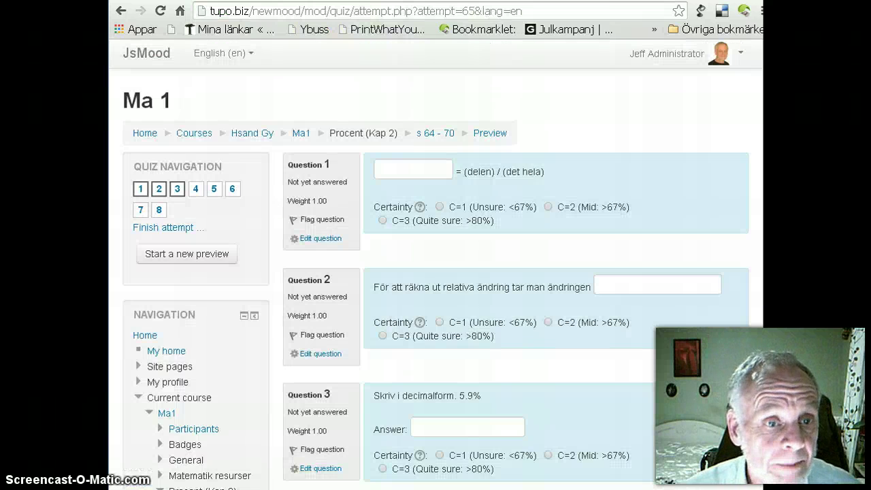
{"action": "left_click", "coordinate": [145, 132]}
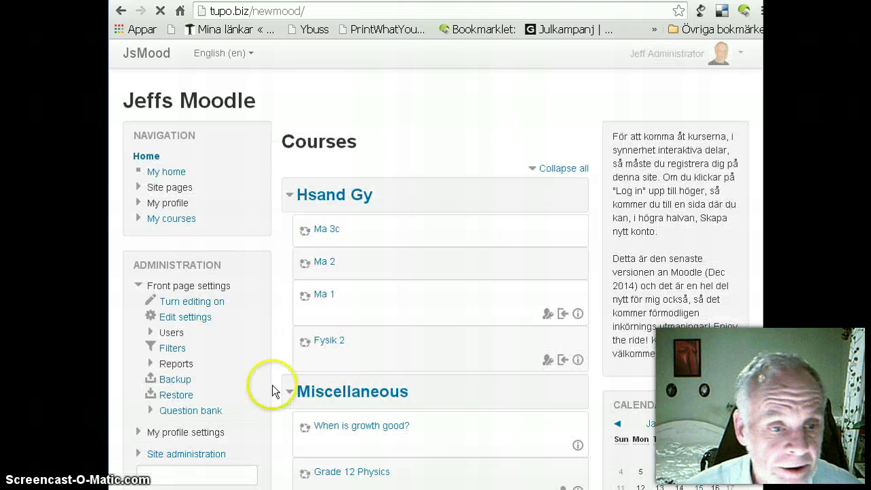
{"action": "left_click", "coordinate": [204, 457]}
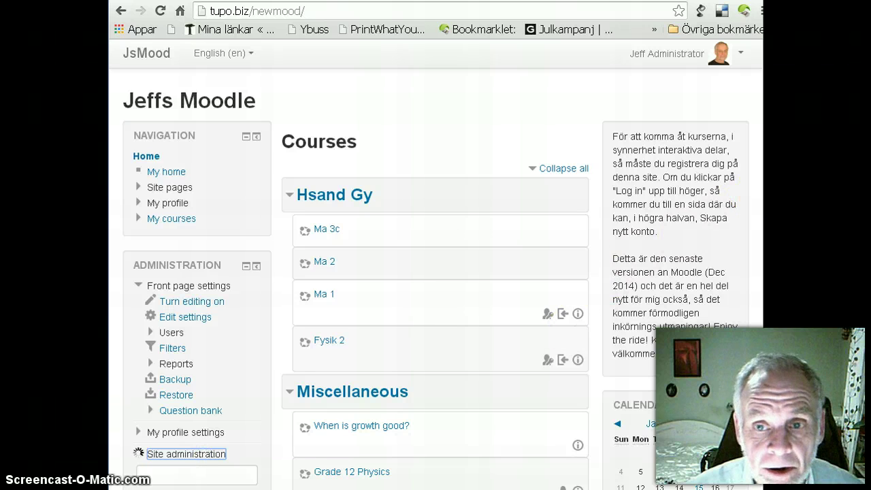
{"action": "scroll", "coordinate": [435, 279], "scroll_direction": "down", "scroll_amount": 3}
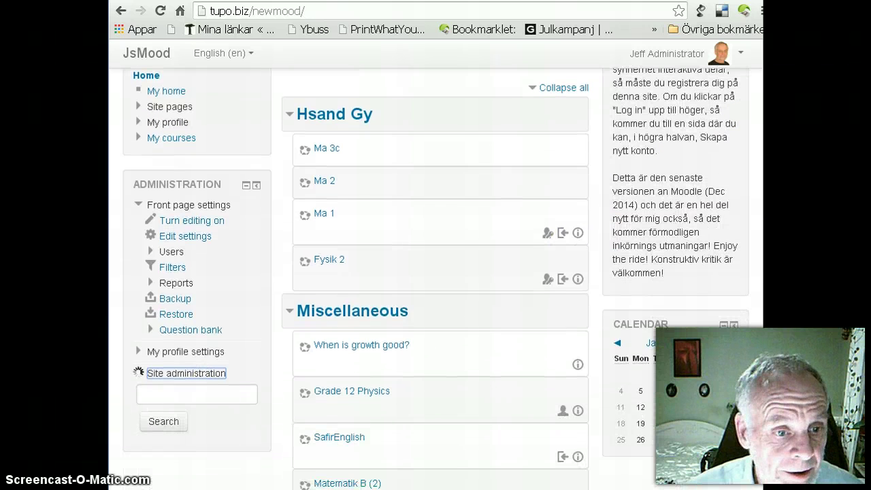
{"action": "scroll", "coordinate": [435, 279], "scroll_direction": "down", "scroll_amount": 5}
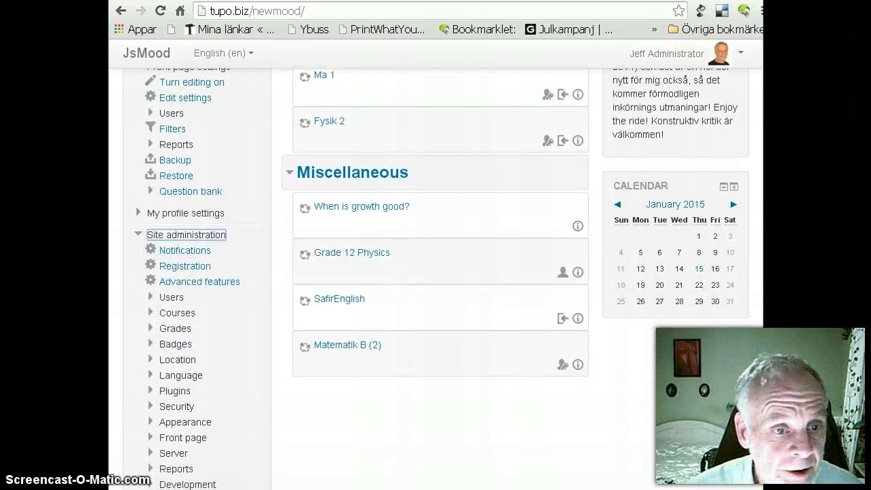
{"action": "scroll", "coordinate": [514, 346], "scroll_direction": "down", "scroll_amount": 2}
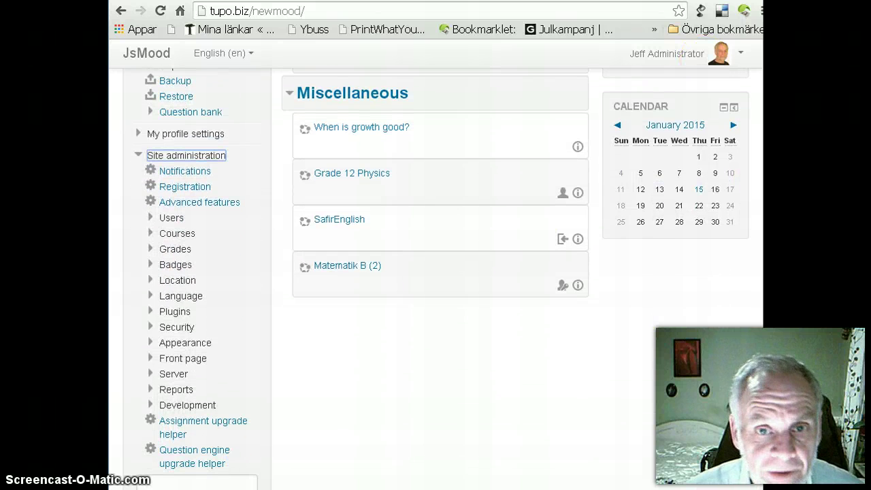
{"action": "key", "text": "ctrl+Tab"}
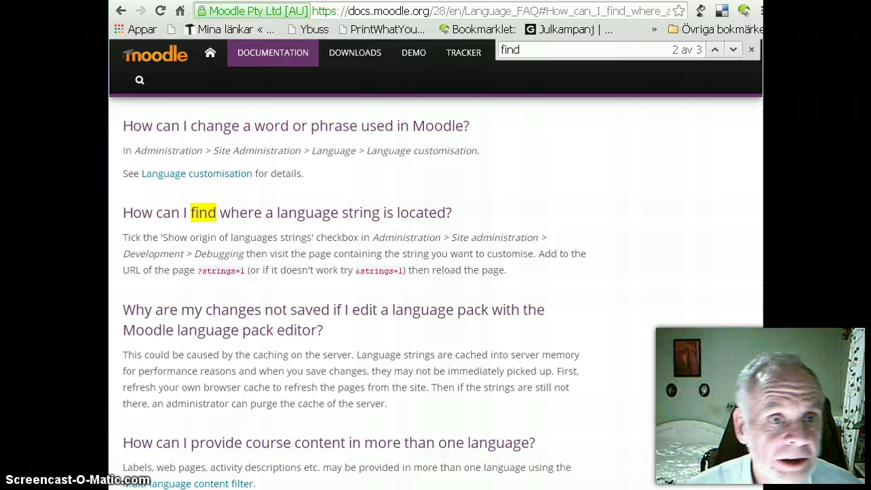
{"action": "key", "text": "ctrl+Tab"}
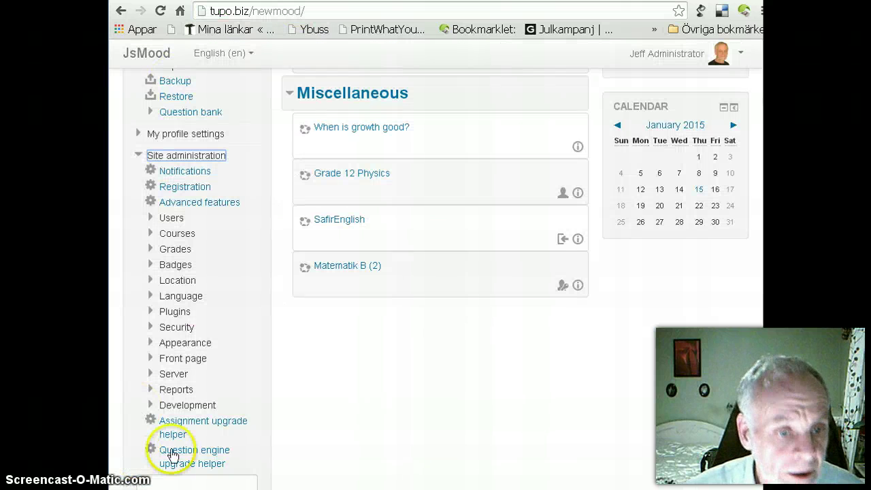
{"action": "left_click", "coordinate": [174, 406]}
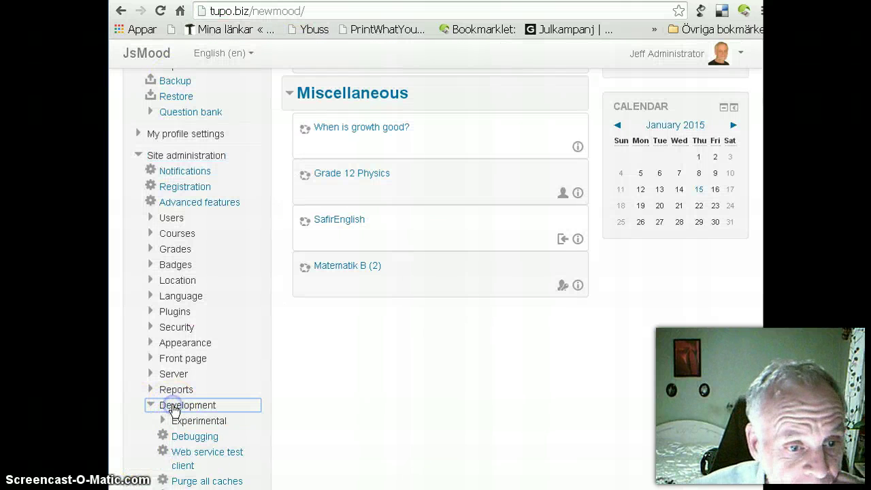
{"action": "left_click", "coordinate": [187, 439]}
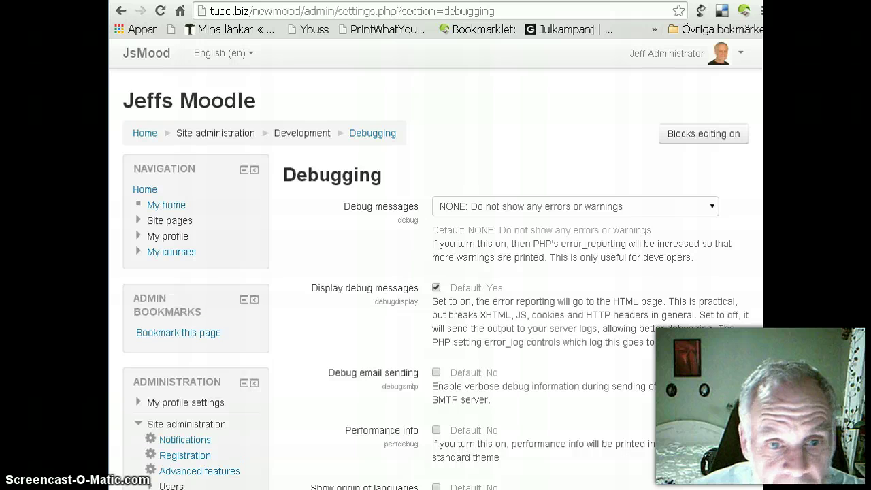
Enable 'Show origin of languages strings' and save the debugging settings.
{"action": "scroll", "coordinate": [435, 279], "scroll_direction": "down", "scroll_amount": 3}
{"action": "scroll", "coordinate": [735, 259], "scroll_direction": "down", "scroll_amount": 2}
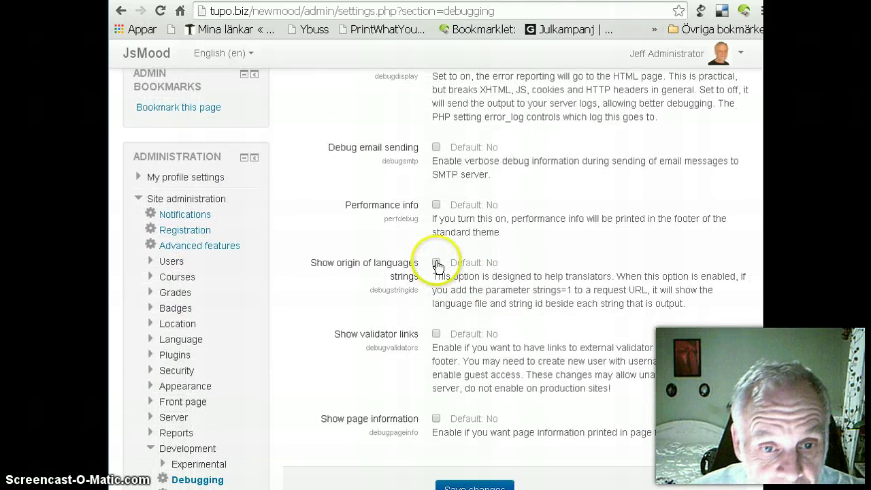
{"action": "left_click", "coordinate": [436, 262]}
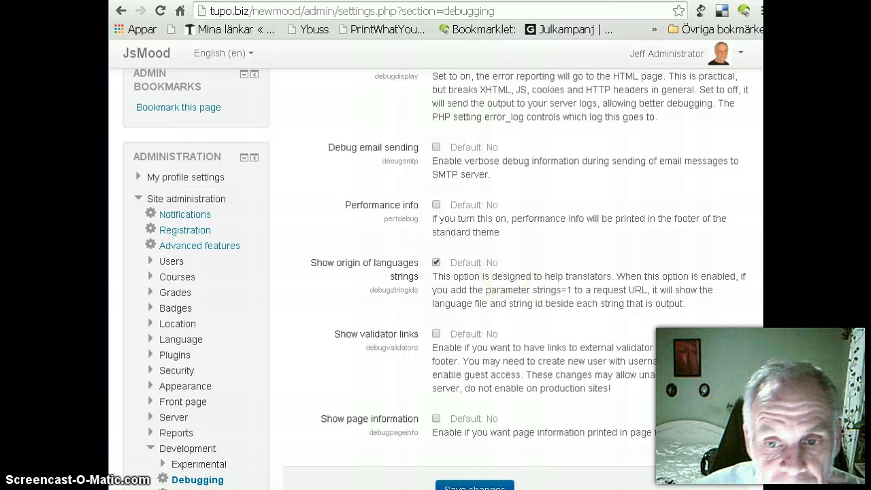
{"action": "scroll", "coordinate": [435, 279], "scroll_direction": "up", "scroll_amount": 3}
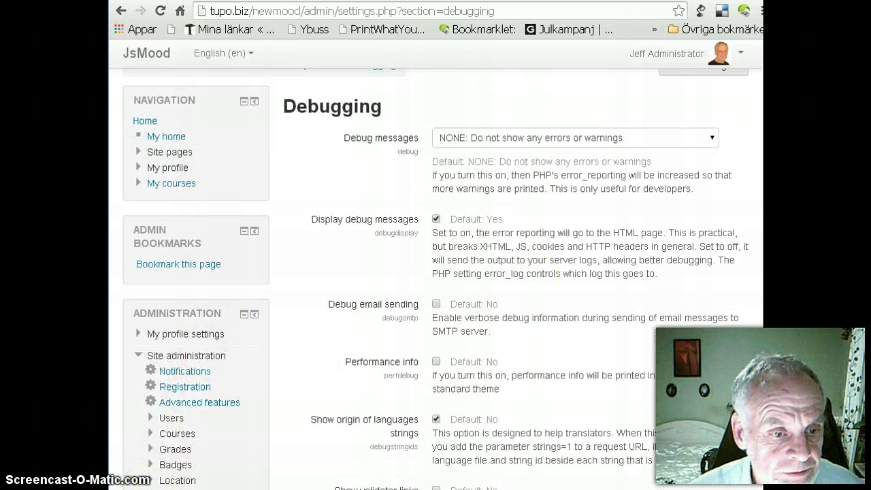
{"action": "scroll", "coordinate": [443, 427], "scroll_direction": "down", "scroll_amount": 5}
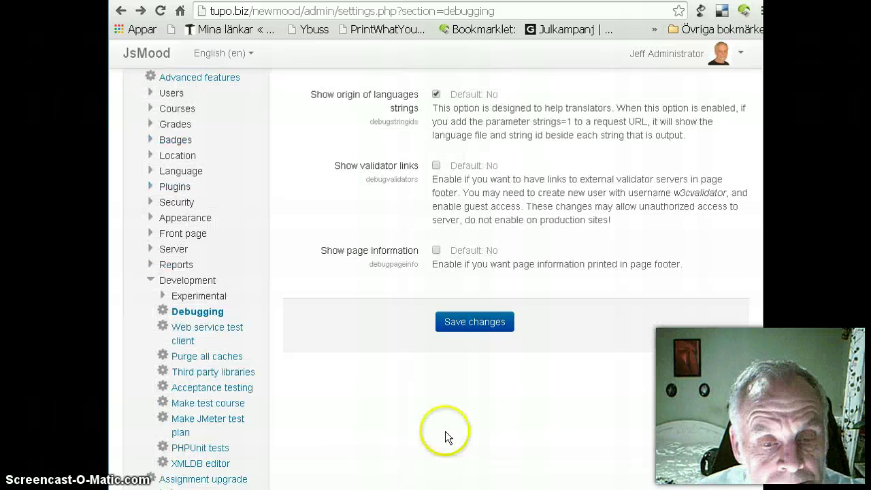
{"action": "left_click", "coordinate": [478, 325]}
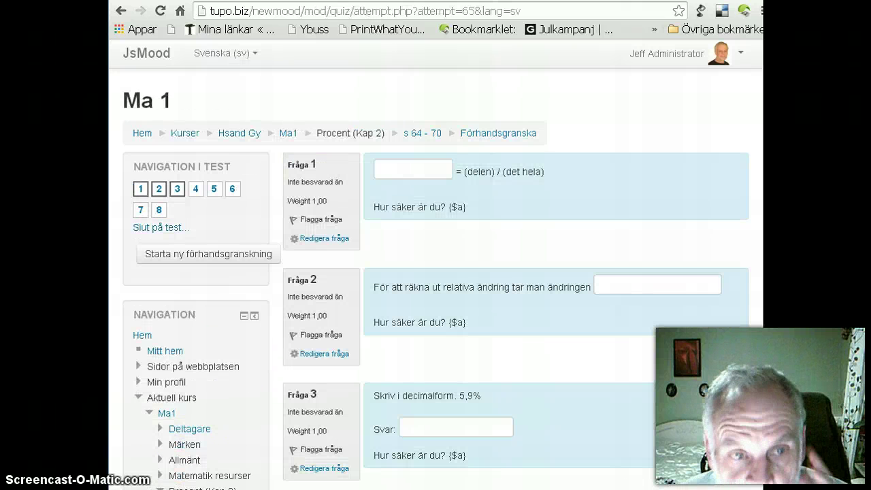
Append ?strings=1 to the quiz preview address and reload it.
{"action": "left_click", "coordinate": [528, 11]}
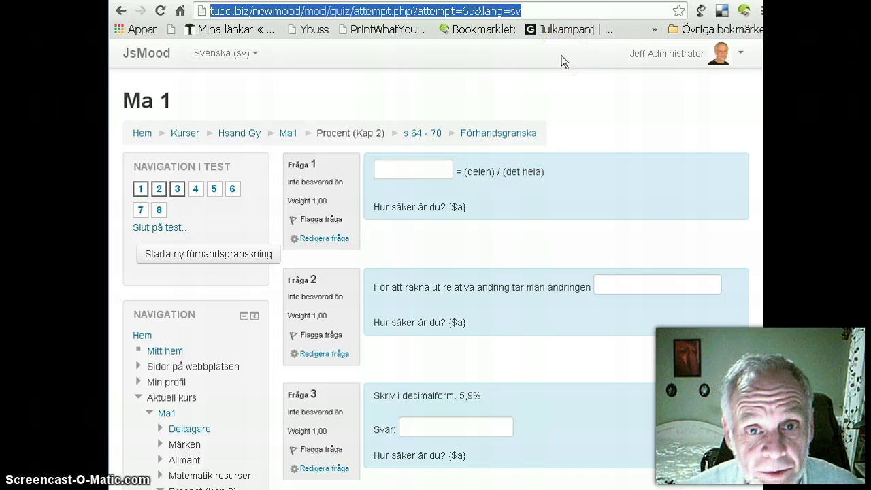
{"action": "key", "text": "End"}
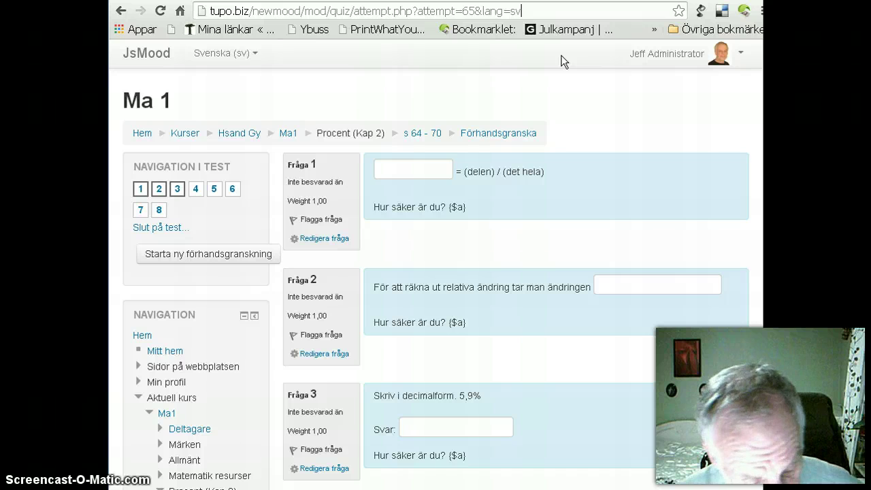
{"action": "type", "text": "?strings=1"}
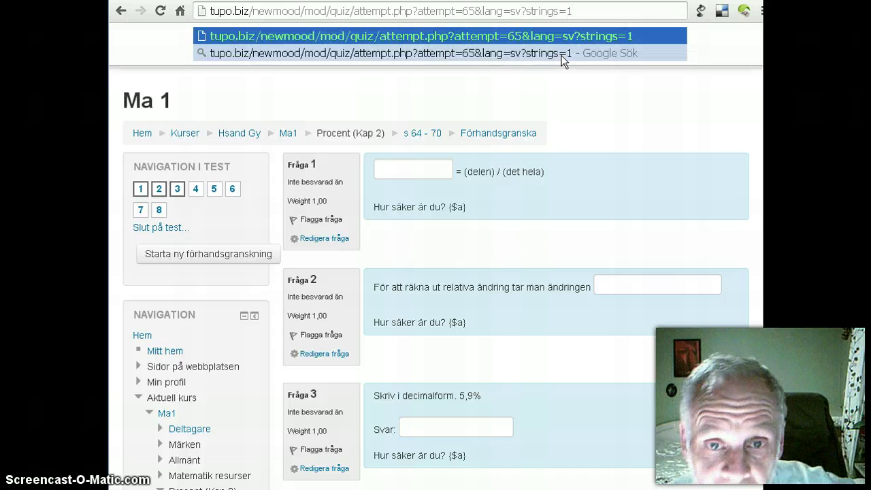
{"action": "key", "text": "Return"}
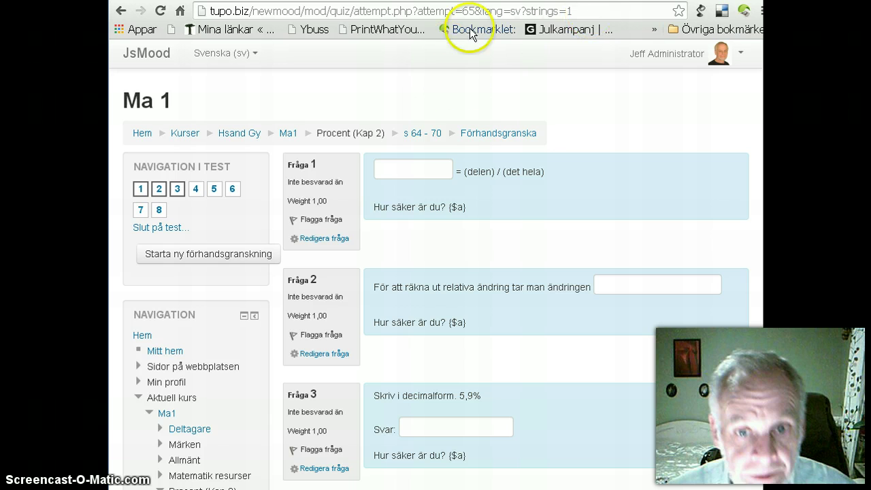
Replace ?strings=1 with the FAQ's &strings=1 in the address and reload.
{"action": "key", "text": "ctrl+Tab"}
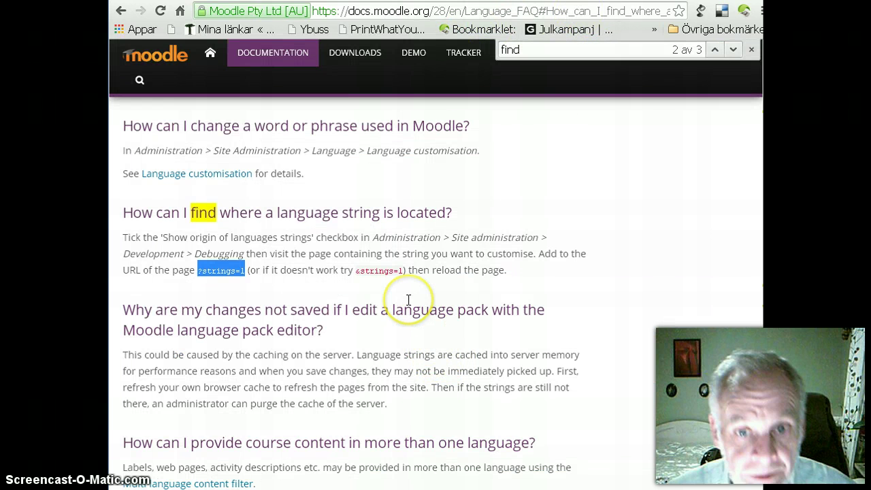
{"action": "left_click", "coordinate": [354, 270]}
{"action": "left_click_drag", "start_coordinate": [354, 270], "coordinate": [404, 270]}
{"action": "key", "text": "ctrl+c"}
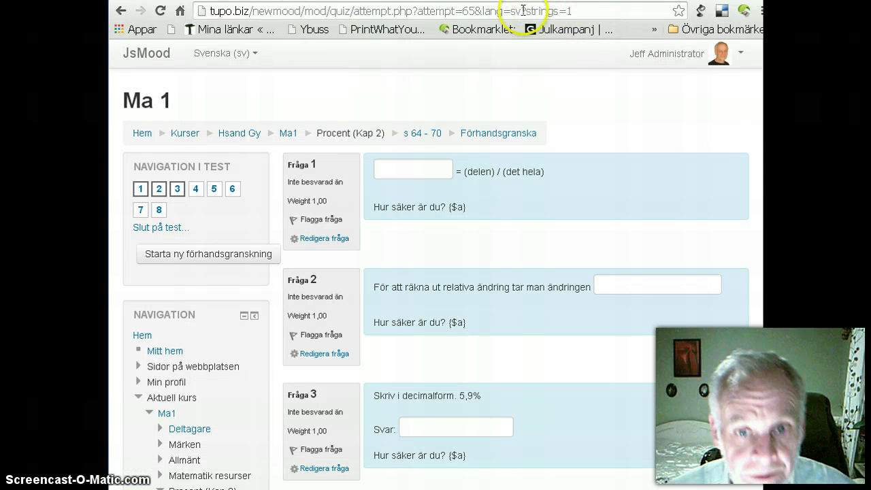
{"action": "left_click", "coordinate": [525, 12]}
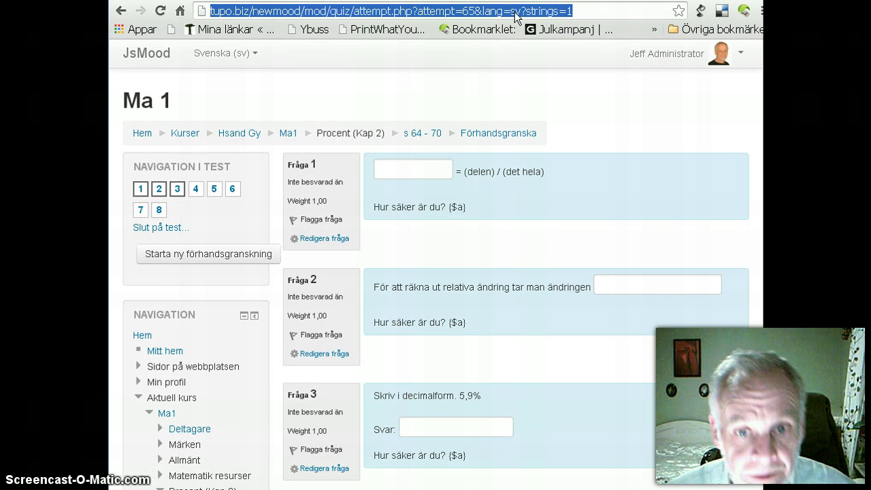
{"action": "left_click_drag", "start_coordinate": [522, 12], "coordinate": [592, 12]}
{"action": "key", "text": "ctrl+v"}
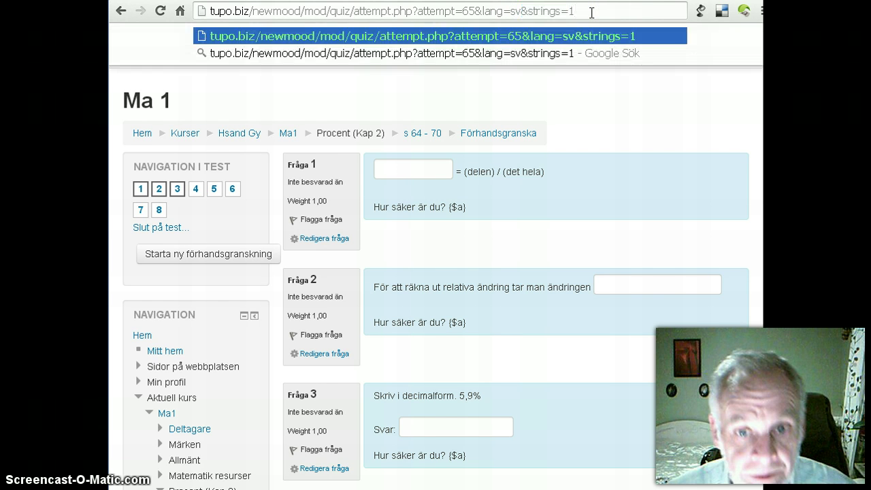
{"action": "key", "text": "Return"}
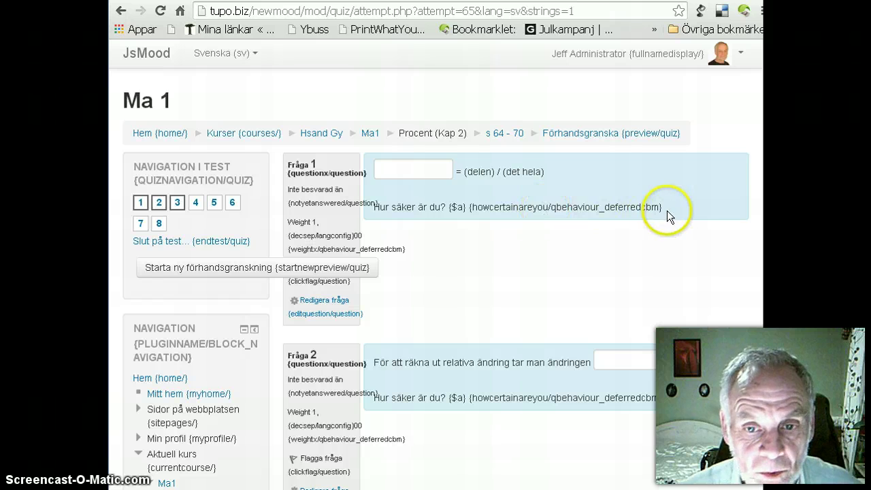
Highlight the {howcertainareyou/qbehaviour_deferredcbm} identifier beside the certainty prompt.
{"action": "left_click_drag", "start_coordinate": [664, 208], "coordinate": [471, 209]}
{"action": "key", "text": "ctrl+c"}
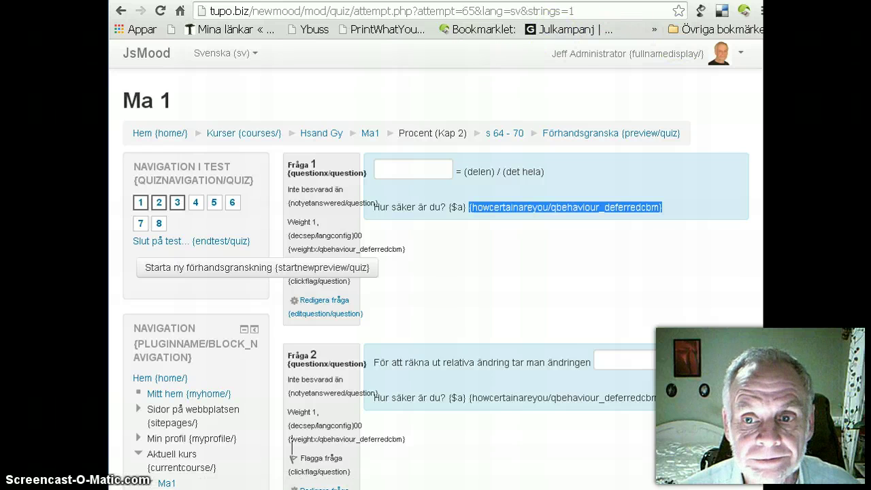
Paste {howcertainareyou/qbehaviour_deferredcbm} after 'Avslut med mingel' in the Writer schedule document.
{"action": "key", "text": "alt+Tab"}
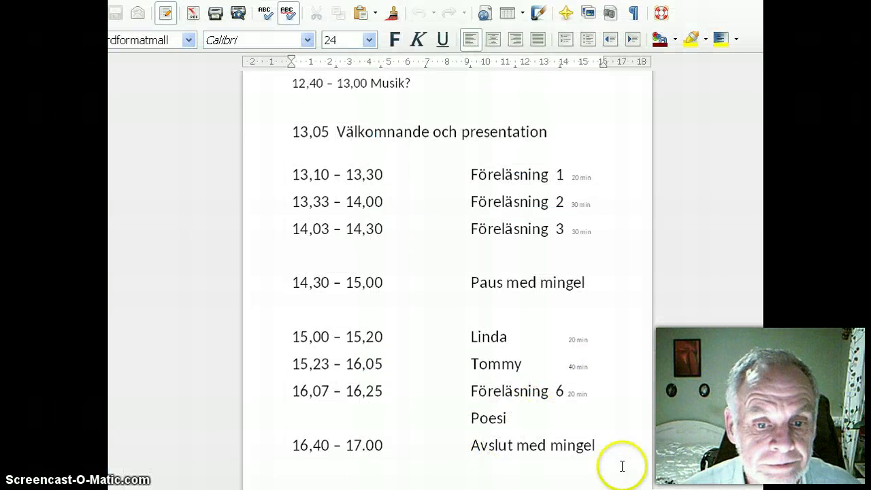
{"action": "left_click", "coordinate": [608, 446]}
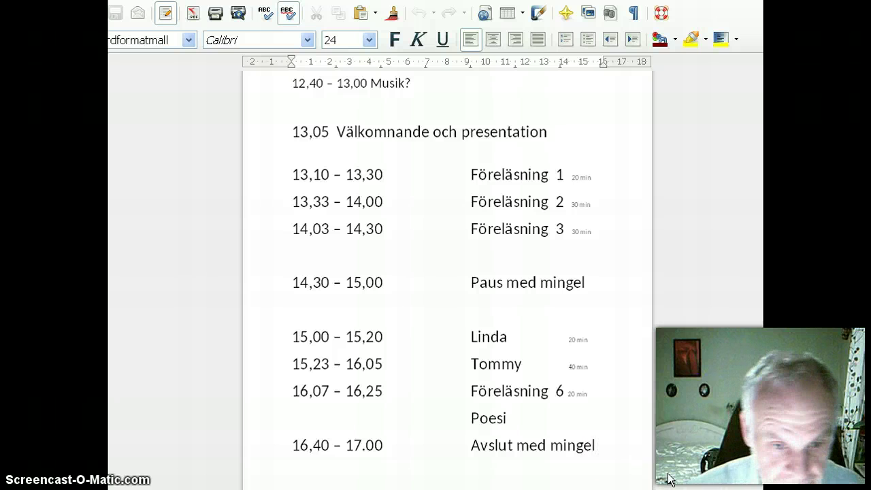
{"action": "key", "text": "ctrl+v"}
{"action": "left_click", "coordinate": [677, 331]}
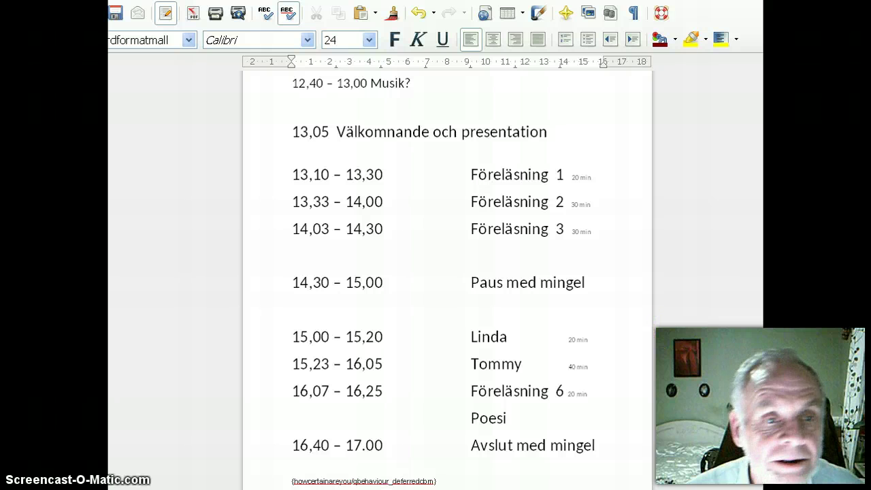
{"action": "key", "text": "alt+Tab"}
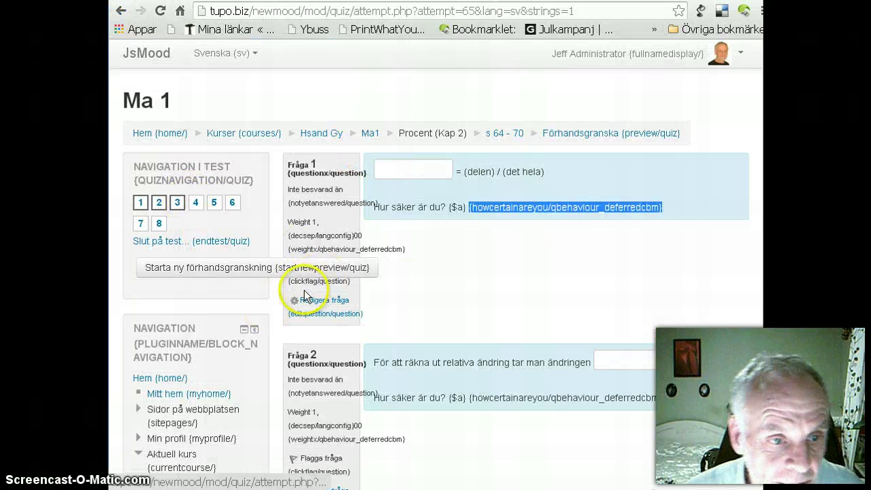
Switch the Moodle interface language to English (en).
{"action": "scroll", "coordinate": [264, 314], "scroll_direction": "down", "scroll_amount": 2}
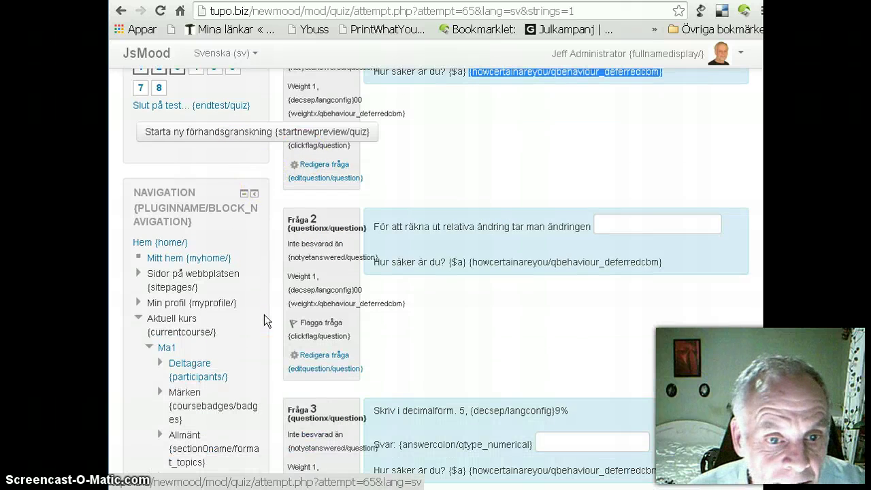
{"action": "scroll", "coordinate": [266, 320], "scroll_direction": "down", "scroll_amount": 3}
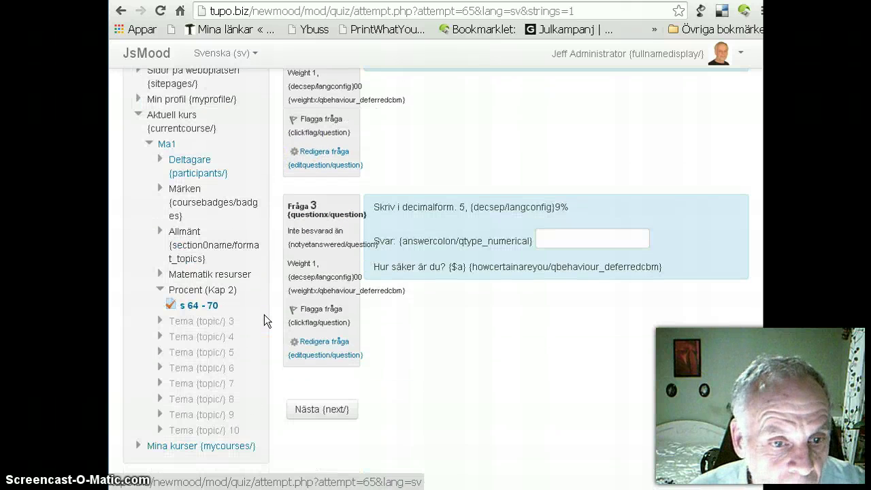
{"action": "scroll", "coordinate": [265, 314], "scroll_direction": "down", "scroll_amount": 10}
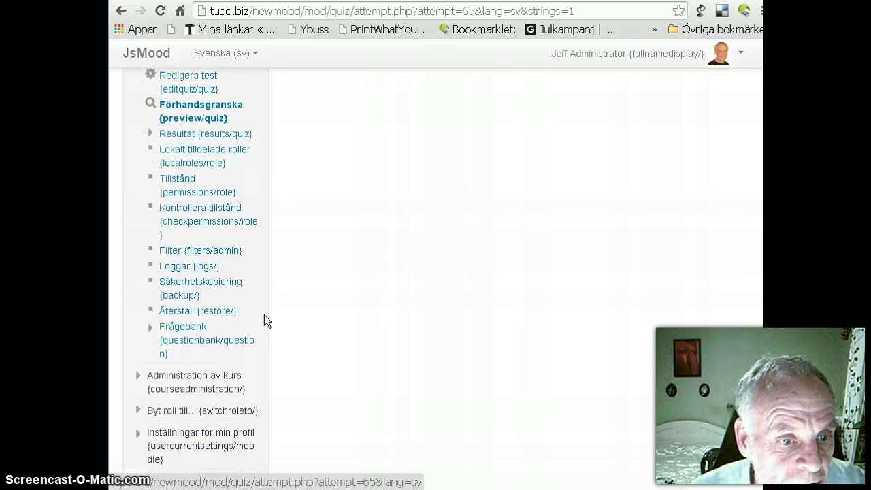
{"action": "scroll", "coordinate": [265, 313], "scroll_direction": "up", "scroll_amount": 15}
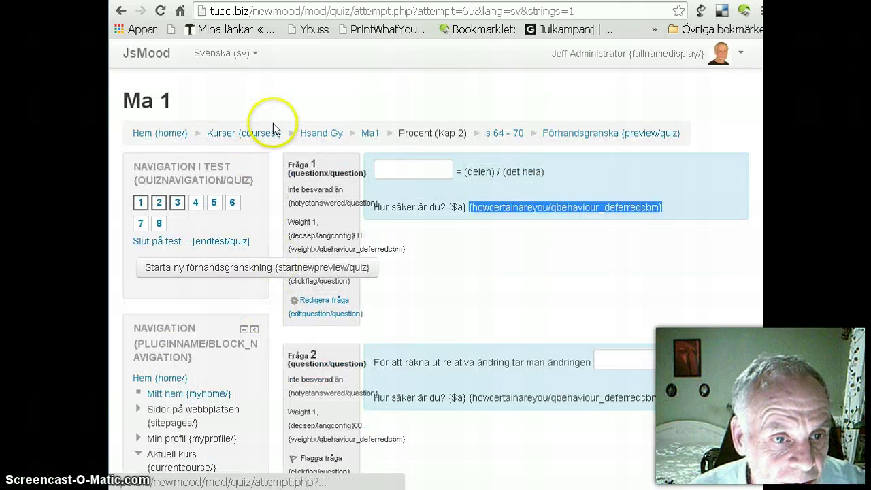
{"action": "left_click", "coordinate": [229, 55]}
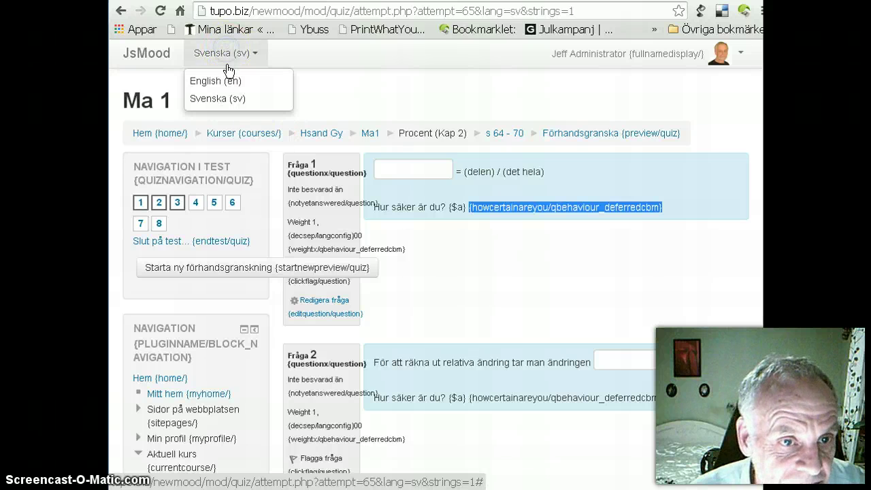
{"action": "left_click", "coordinate": [223, 81]}
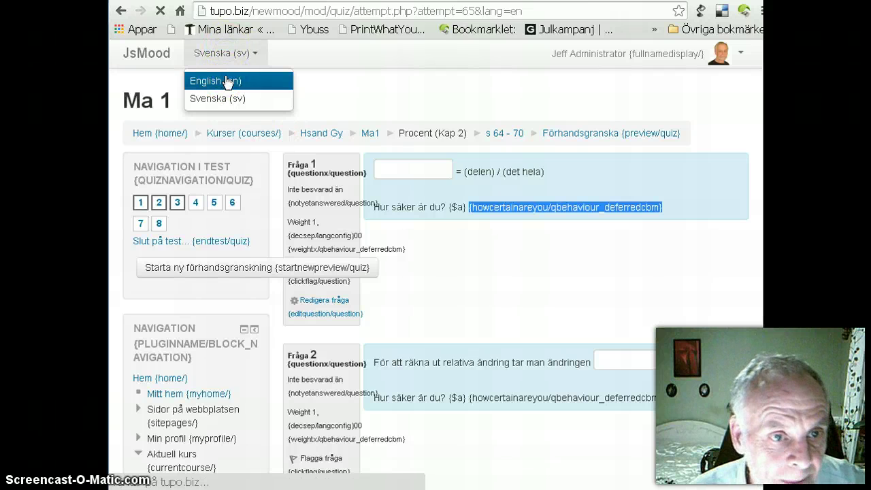
Open Site administration > Language > Language customisation.
{"action": "scroll", "coordinate": [272, 245], "scroll_direction": "down", "scroll_amount": 2}
{"action": "scroll", "coordinate": [271, 246], "scroll_direction": "down", "scroll_amount": 7}
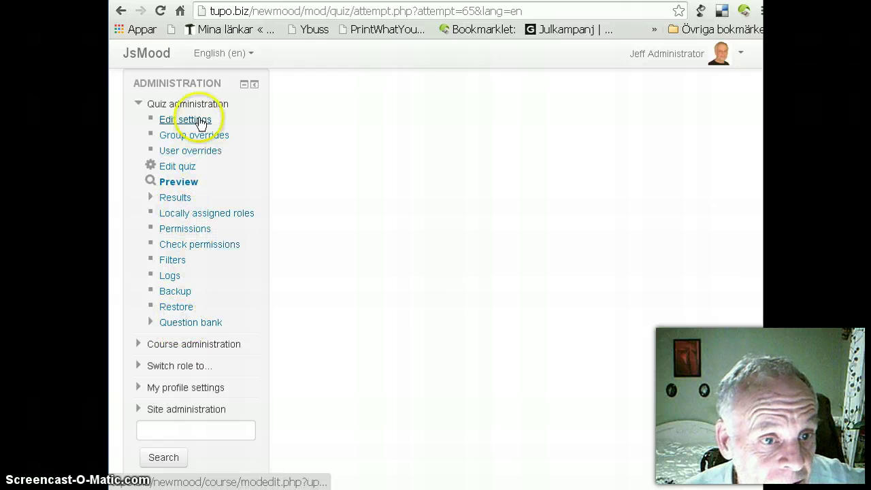
{"action": "scroll", "coordinate": [238, 328], "scroll_direction": "up", "scroll_amount": 2}
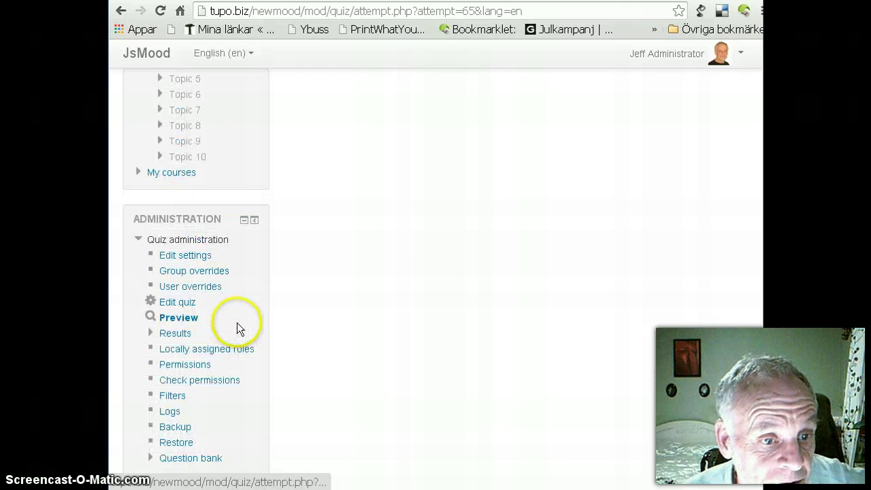
{"action": "scroll", "coordinate": [237, 324], "scroll_direction": "up", "scroll_amount": 1}
{"action": "scroll", "coordinate": [237, 322], "scroll_direction": "up", "scroll_amount": 4}
{"action": "scroll", "coordinate": [236, 327], "scroll_direction": "down", "scroll_amount": 8}
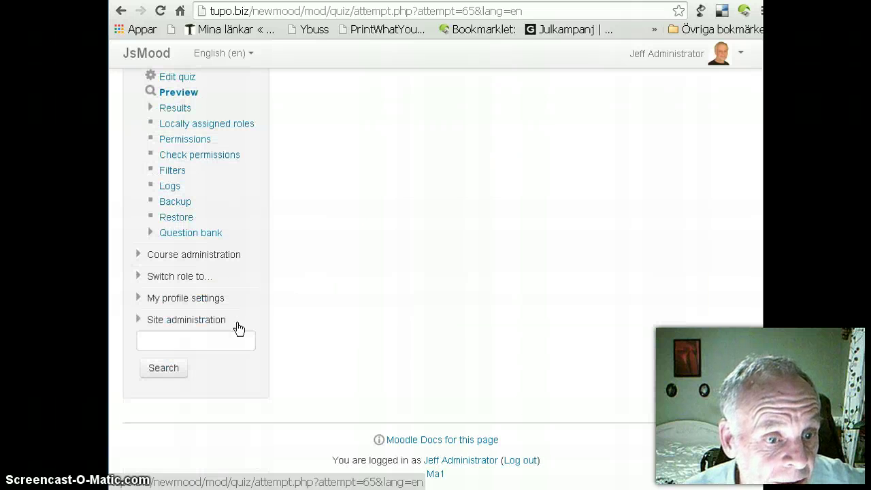
{"action": "left_click", "coordinate": [208, 325]}
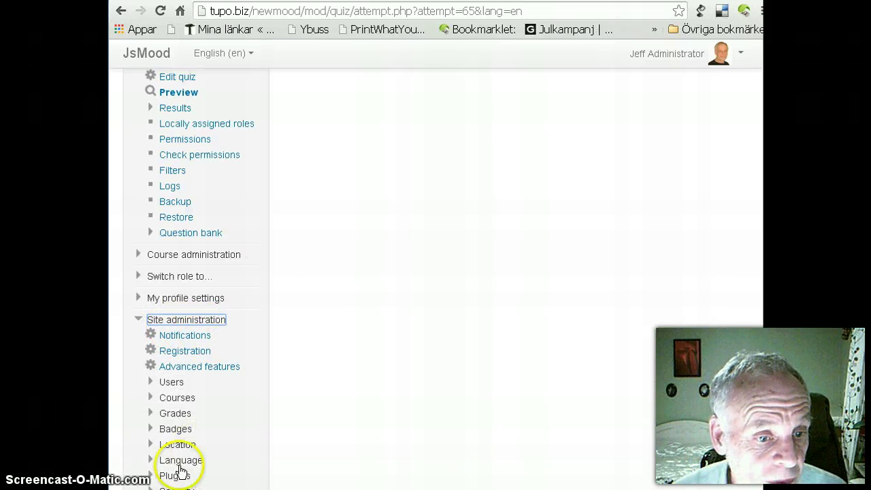
{"action": "left_click", "coordinate": [178, 461]}
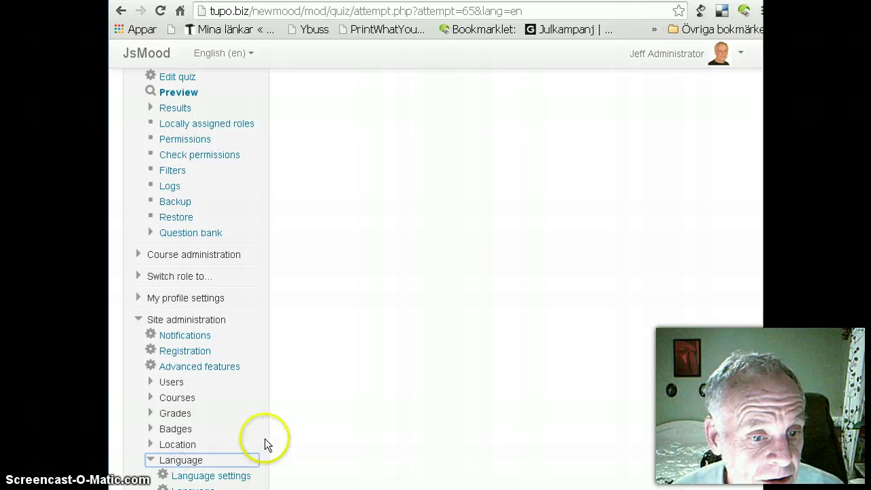
{"action": "scroll", "coordinate": [266, 444], "scroll_direction": "down", "scroll_amount": 3}
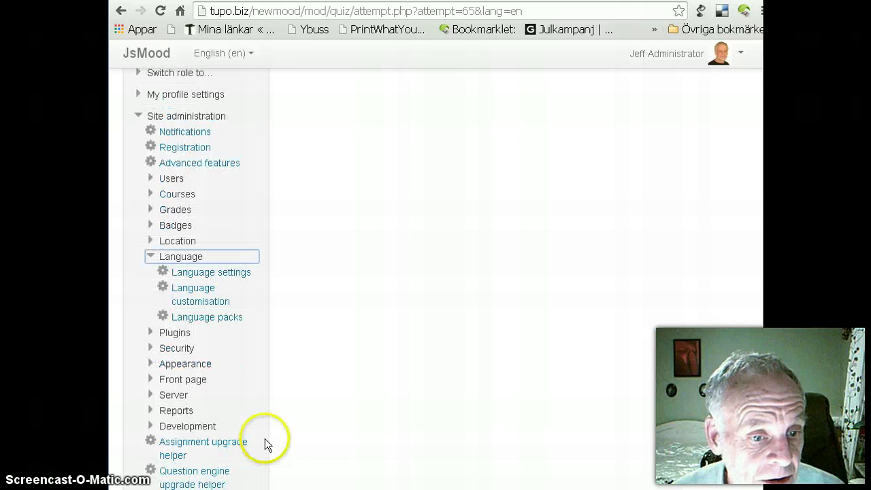
{"action": "left_click", "coordinate": [194, 303]}
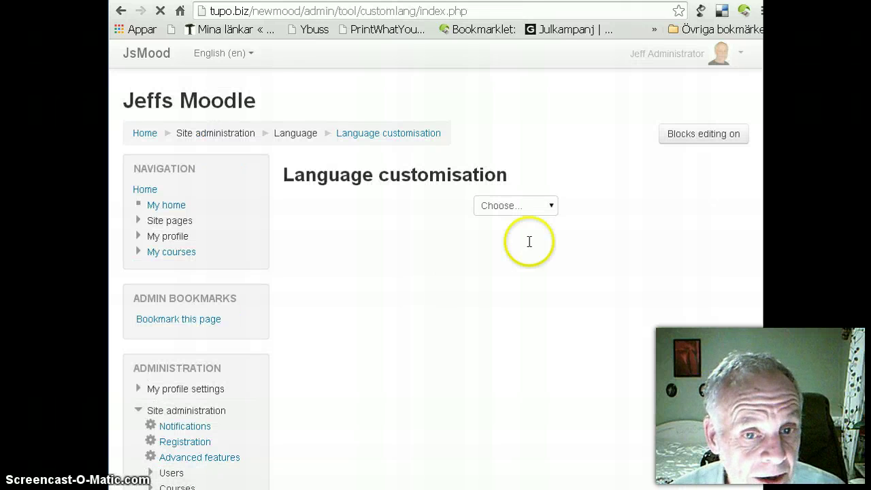
Choose Svenska, open its language pack for editing, and continue to string filtering.
{"action": "left_click", "coordinate": [552, 207]}
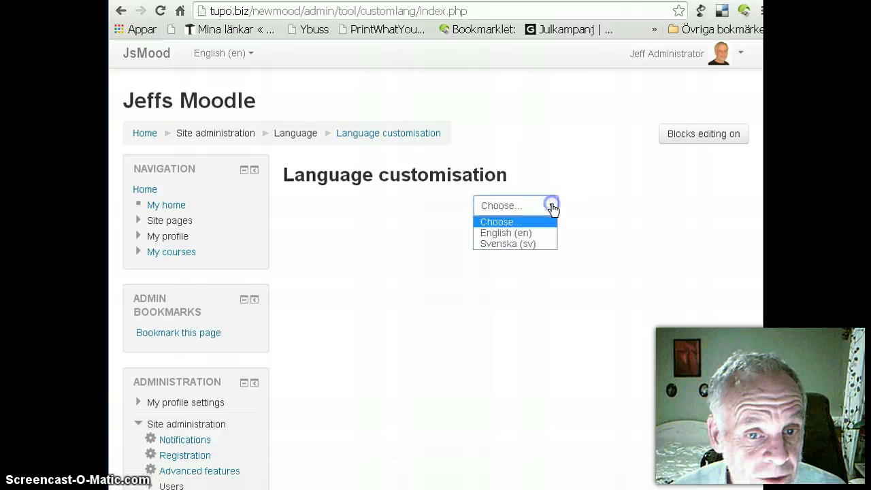
{"action": "left_click", "coordinate": [518, 243]}
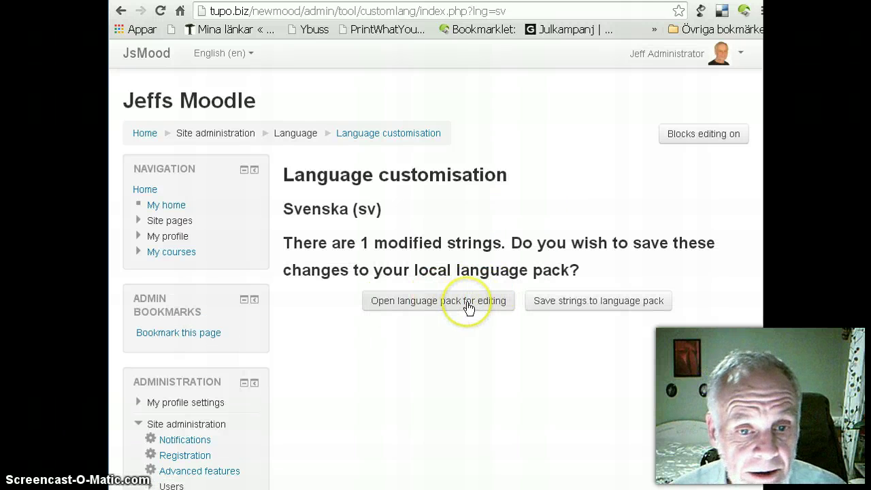
{"action": "left_click", "coordinate": [468, 307]}
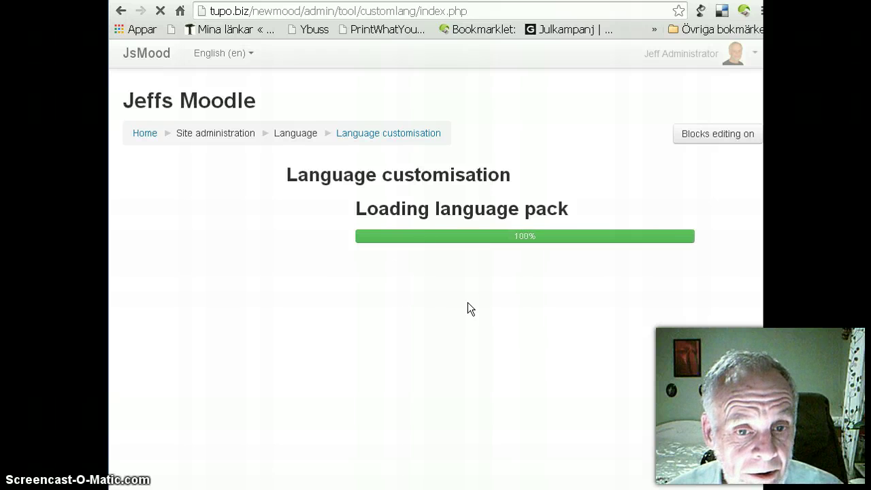
{"action": "left_click", "coordinate": [478, 298]}
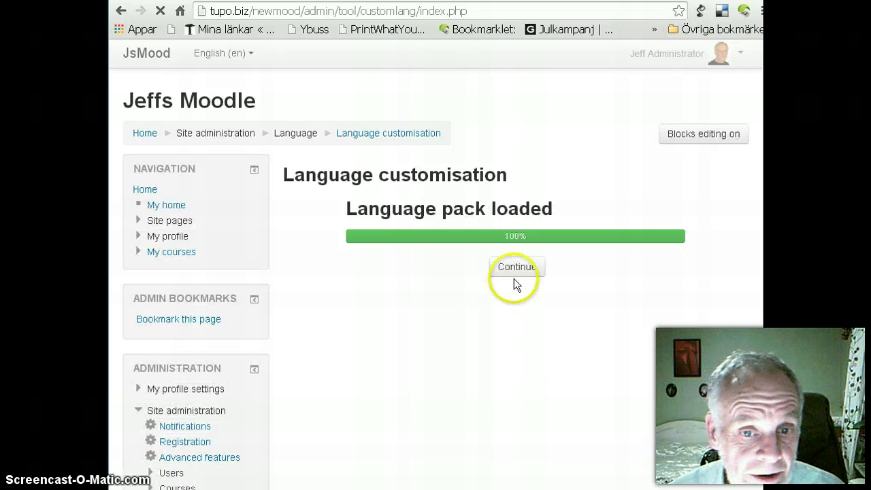
{"action": "left_click", "coordinate": [517, 268]}
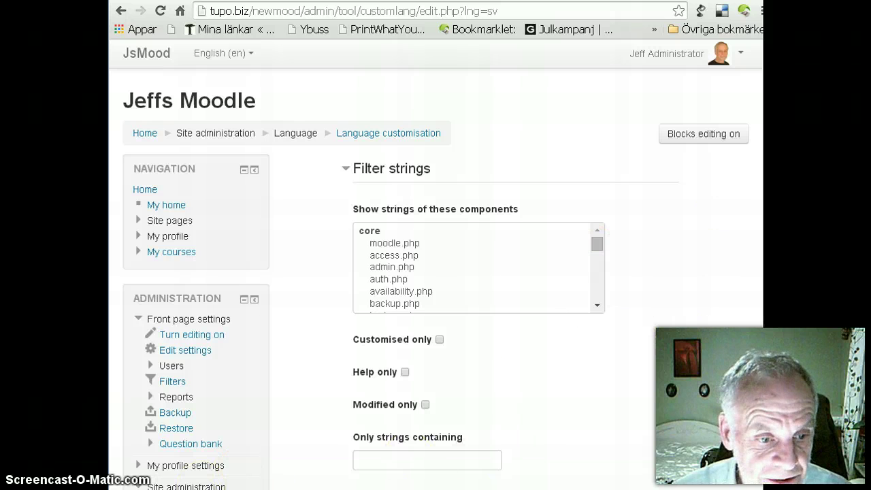
Filter the Swedish strings by the qbehaviour_deferredcbm.php component and show them.
{"action": "left_click_drag", "start_coordinate": [593, 243], "coordinate": [595, 277]}
{"action": "left_click", "coordinate": [596, 304]}
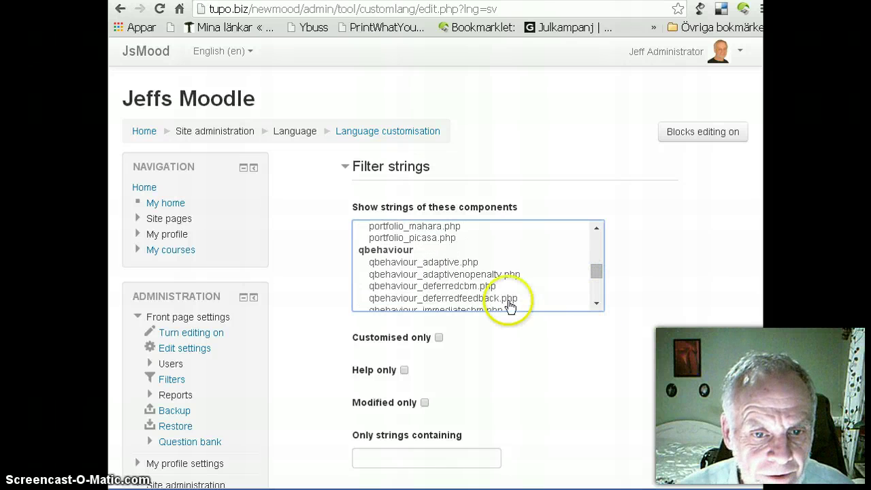
{"action": "left_click", "coordinate": [467, 287]}
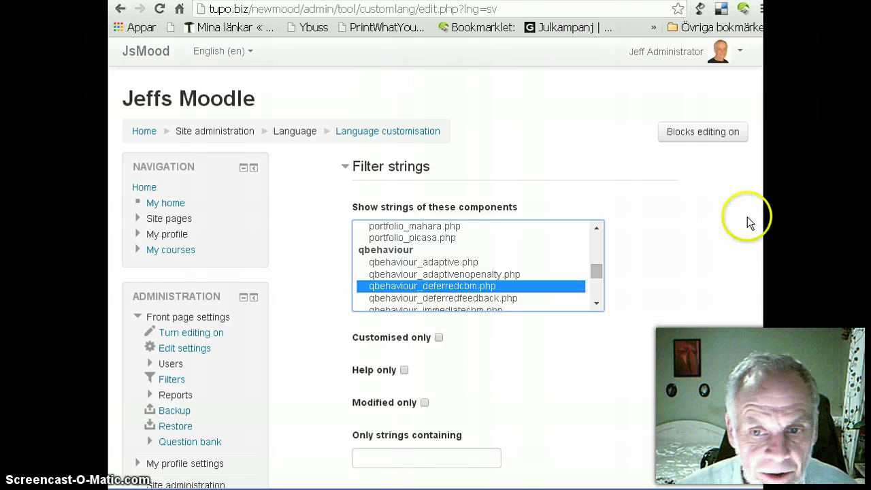
{"action": "scroll", "coordinate": [748, 372], "scroll_direction": "down", "scroll_amount": 3}
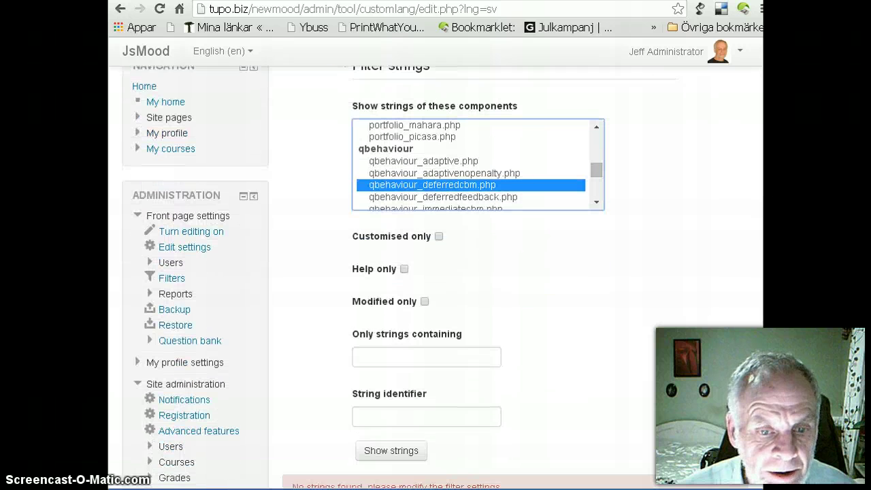
{"action": "scroll", "coordinate": [747, 371], "scroll_direction": "down", "scroll_amount": 1}
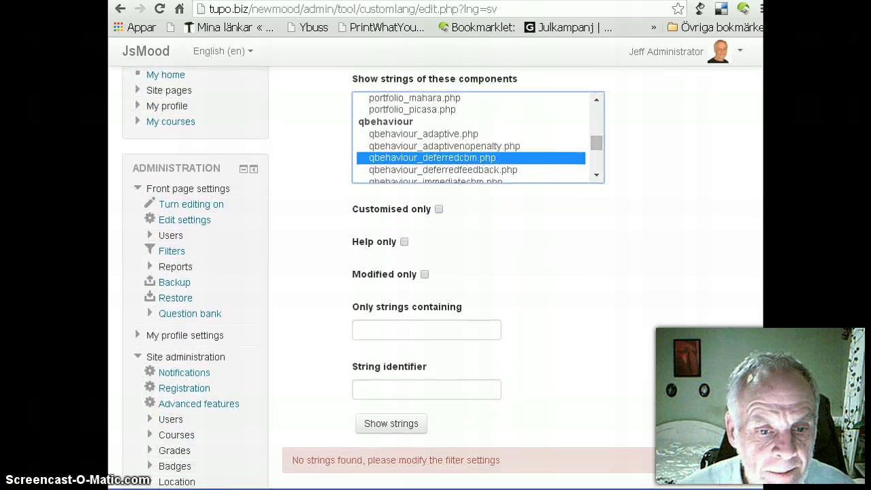
{"action": "left_click", "coordinate": [389, 425]}
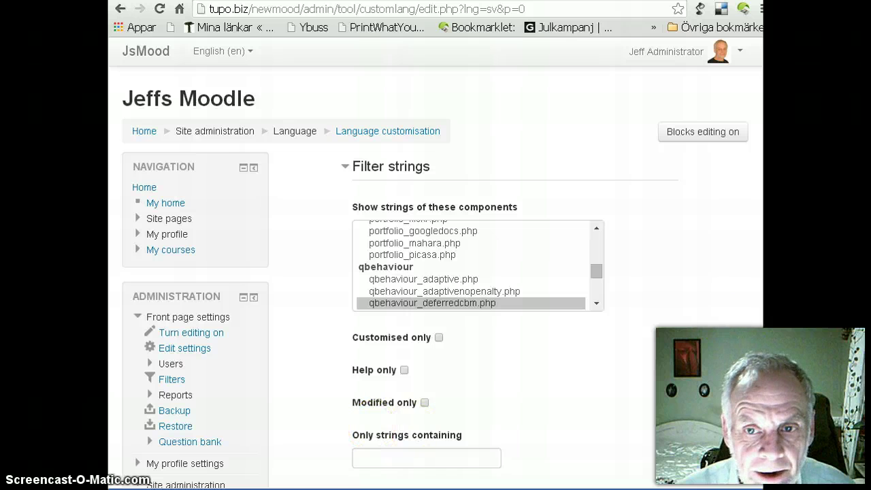
{"action": "scroll", "coordinate": [435, 272], "scroll_direction": "down", "scroll_amount": 6}
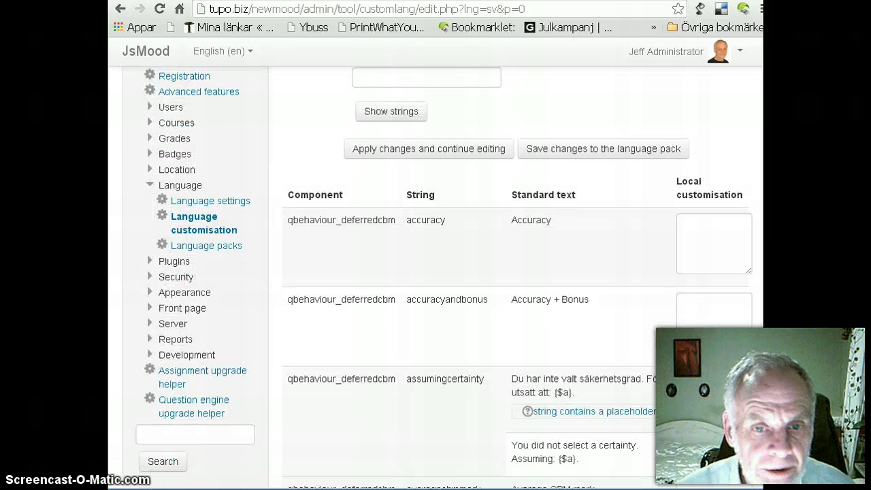
{"action": "scroll", "coordinate": [436, 272], "scroll_direction": "down", "scroll_amount": 1}
{"action": "scroll", "coordinate": [436, 272], "scroll_direction": "down", "scroll_amount": 1}
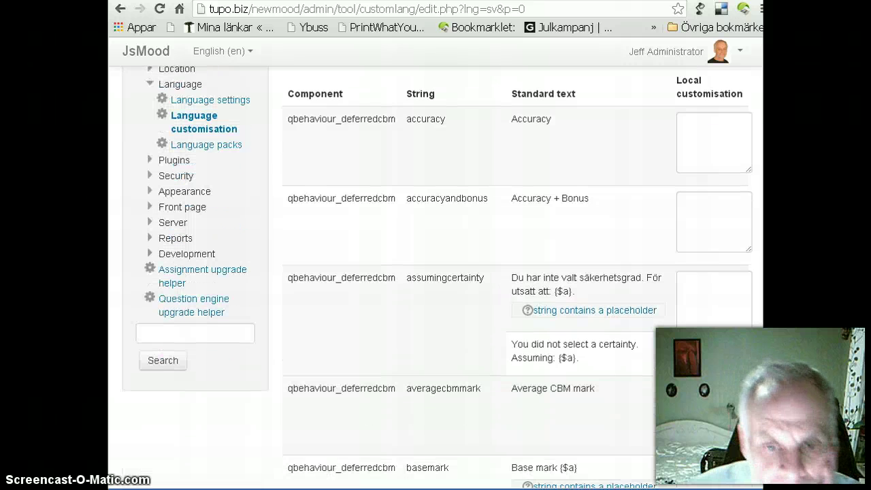
{"action": "scroll", "coordinate": [435, 273], "scroll_direction": "down", "scroll_amount": 1}
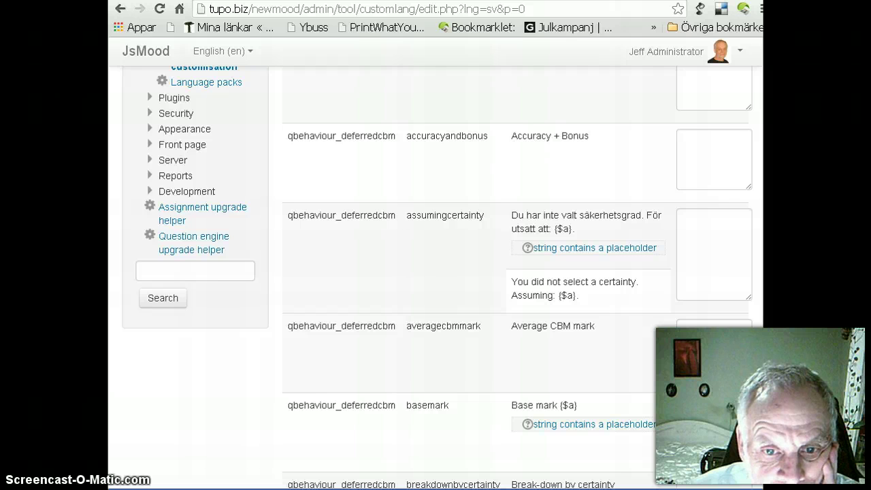
{"action": "scroll", "coordinate": [436, 273], "scroll_direction": "down", "scroll_amount": 2}
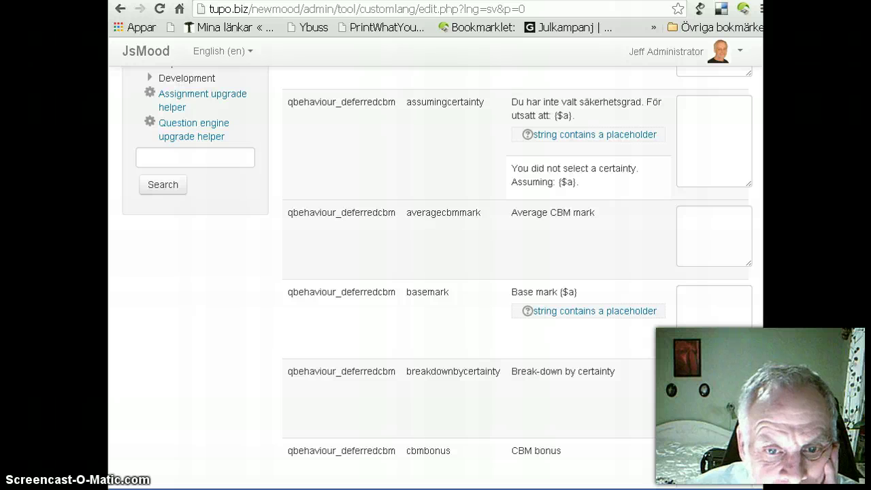
{"action": "scroll", "coordinate": [435, 272], "scroll_direction": "down", "scroll_amount": 3}
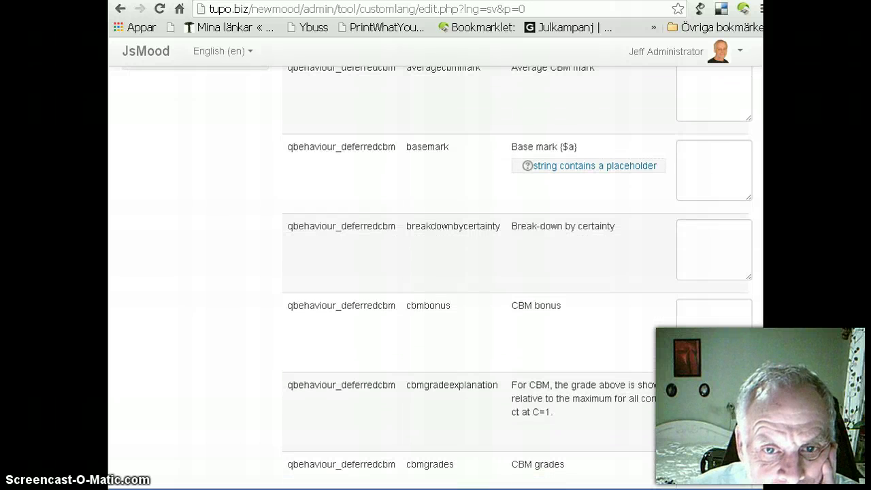
{"action": "scroll", "coordinate": [517, 272], "scroll_direction": "down", "scroll_amount": 3}
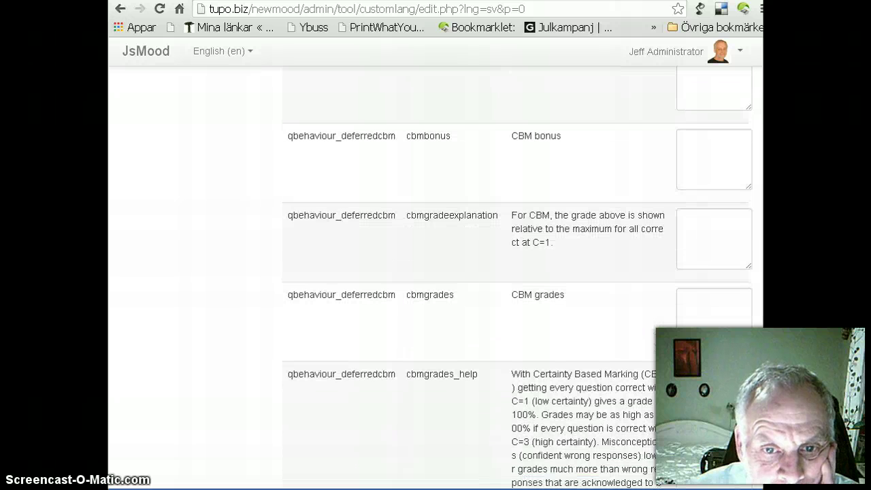
{"action": "scroll", "coordinate": [517, 273], "scroll_direction": "down", "scroll_amount": 3}
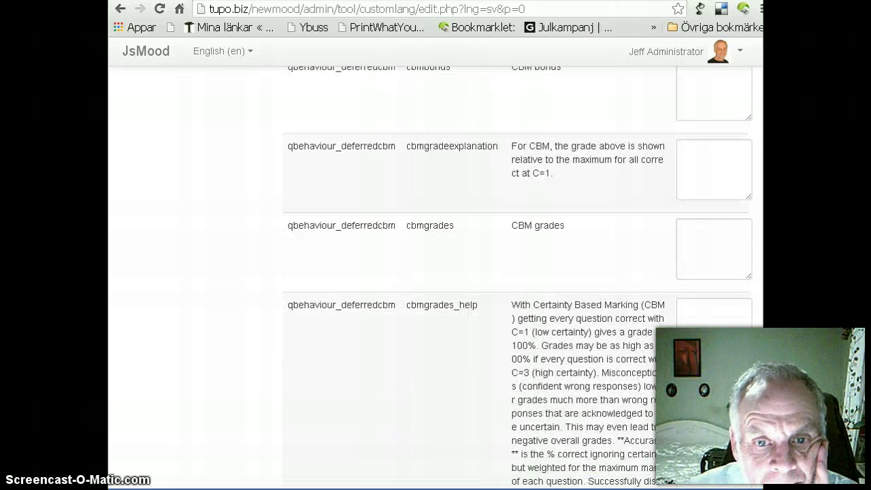
{"action": "scroll", "coordinate": [517, 272], "scroll_direction": "down", "scroll_amount": 5}
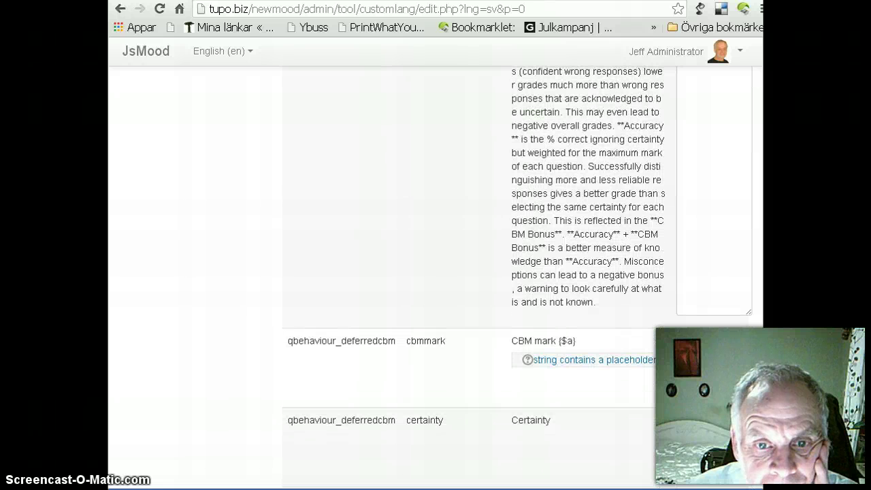
{"action": "scroll", "coordinate": [518, 272], "scroll_direction": "down", "scroll_amount": 2}
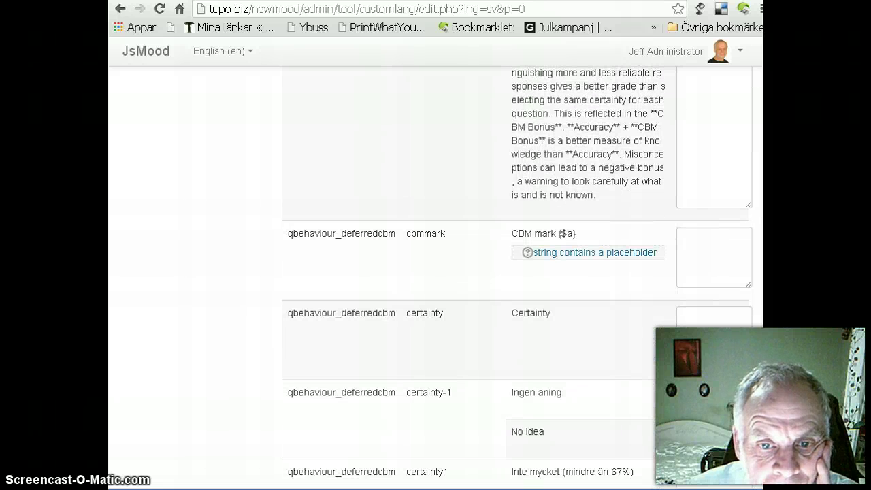
{"action": "scroll", "coordinate": [518, 272], "scroll_direction": "down", "scroll_amount": 4}
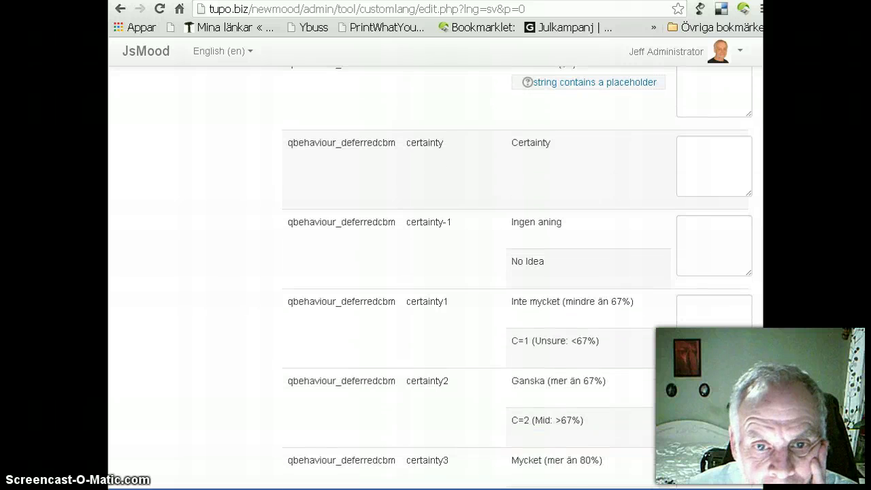
{"action": "scroll", "coordinate": [517, 273], "scroll_direction": "down", "scroll_amount": 1}
{"action": "scroll", "coordinate": [517, 272], "scroll_direction": "down", "scroll_amount": 1}
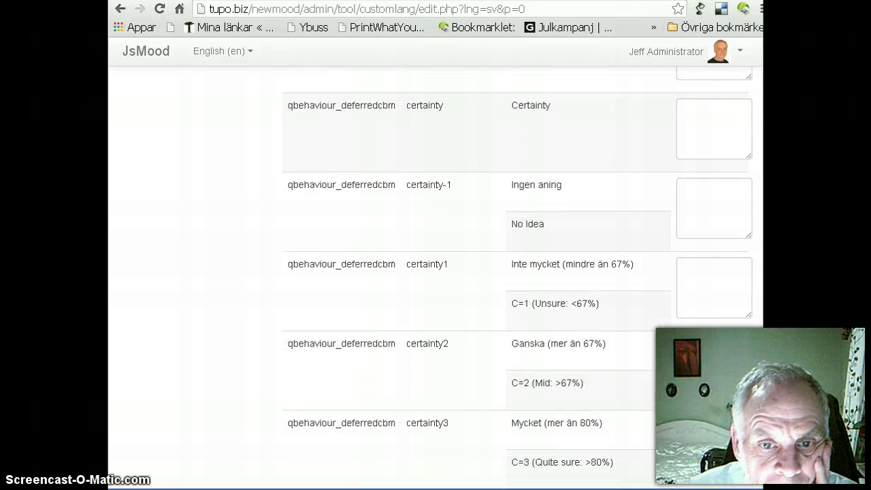
{"action": "scroll", "coordinate": [518, 273], "scroll_direction": "down", "scroll_amount": 4}
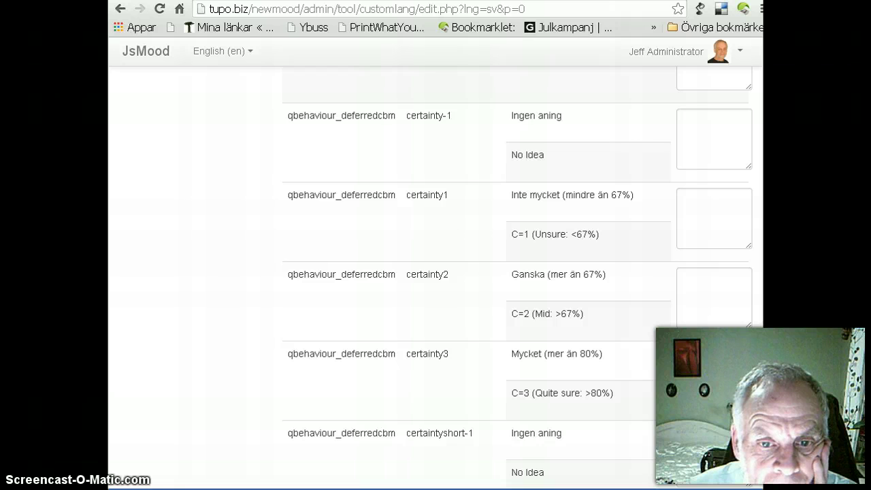
{"action": "scroll", "coordinate": [517, 272], "scroll_direction": "down", "scroll_amount": 2}
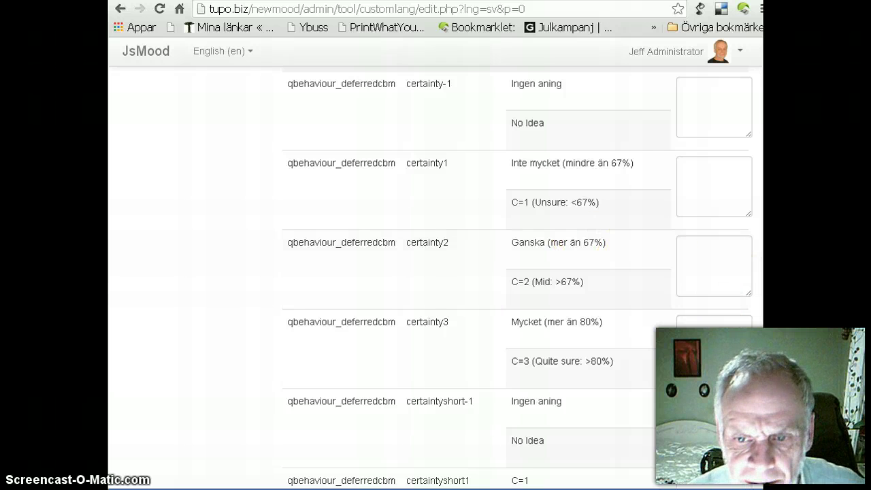
{"action": "scroll", "coordinate": [517, 273], "scroll_direction": "down", "scroll_amount": 2}
{"action": "scroll", "coordinate": [518, 272], "scroll_direction": "down", "scroll_amount": 1}
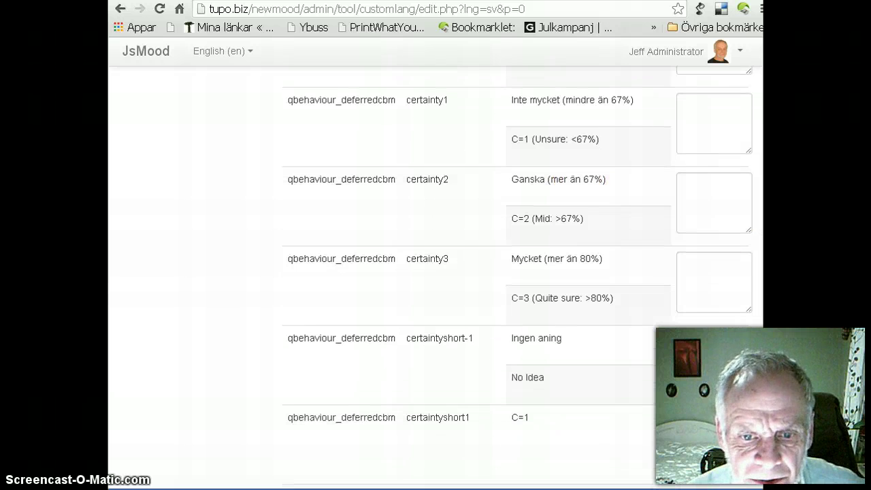
{"action": "scroll", "coordinate": [517, 272], "scroll_direction": "down", "scroll_amount": 4}
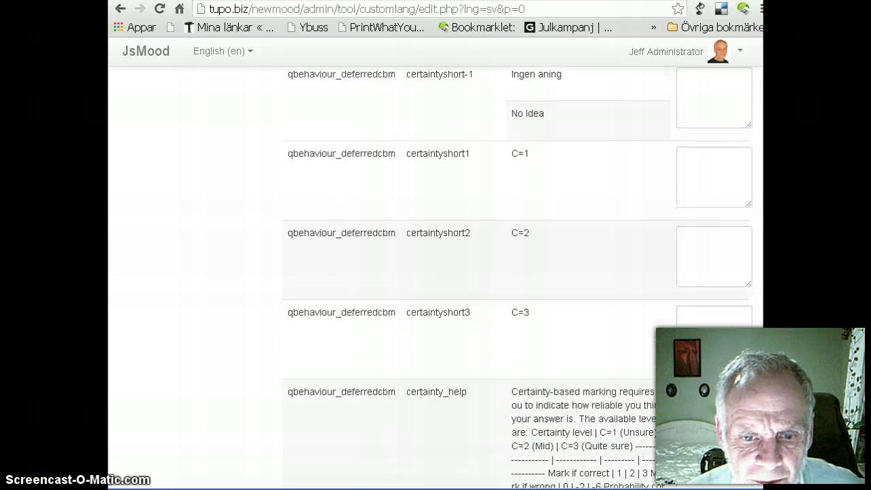
{"action": "scroll", "coordinate": [517, 273], "scroll_direction": "down", "scroll_amount": 3}
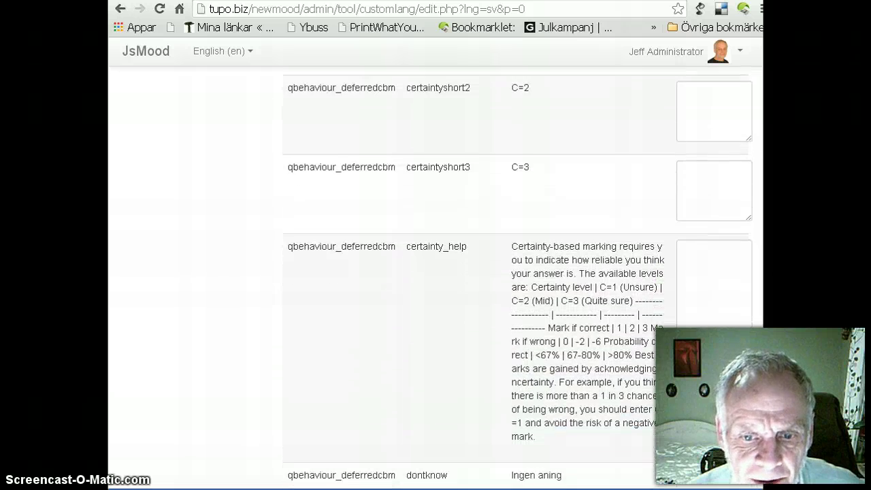
{"action": "scroll", "coordinate": [517, 272], "scroll_direction": "down", "scroll_amount": 1}
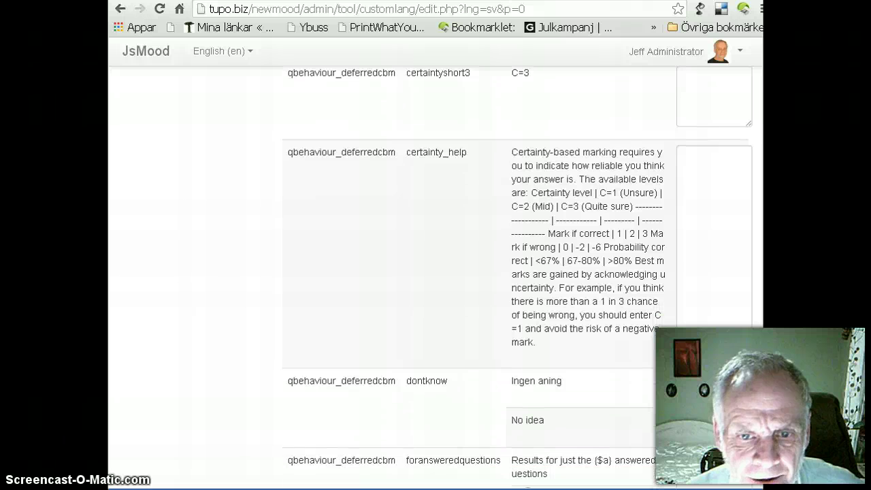
{"action": "scroll", "coordinate": [517, 272], "scroll_direction": "down", "scroll_amount": 2}
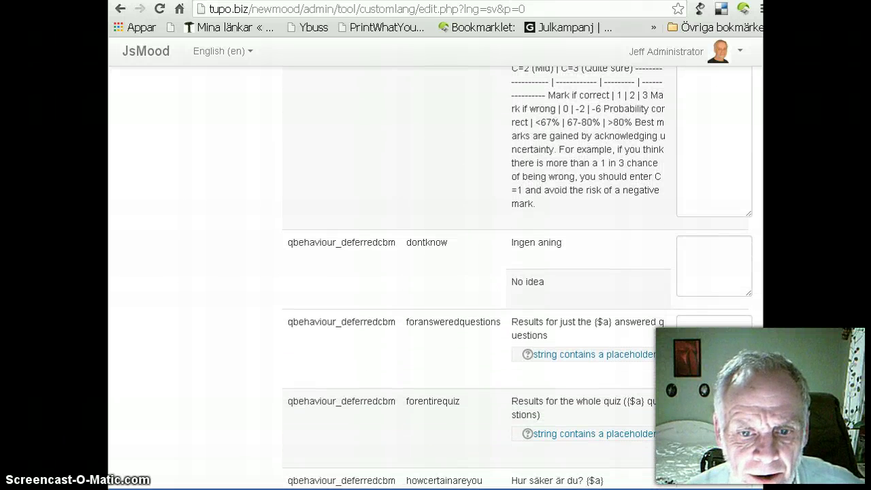
{"action": "scroll", "coordinate": [761, 358], "scroll_direction": "down", "scroll_amount": 3}
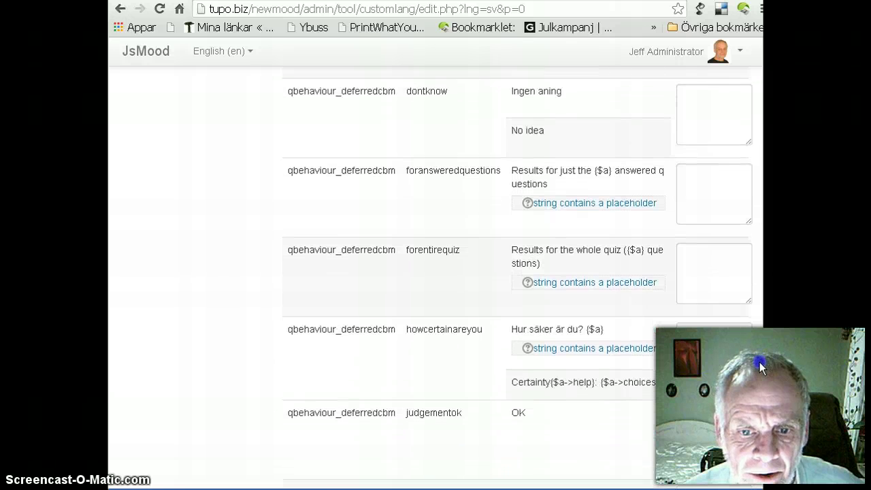
{"action": "scroll", "coordinate": [758, 367], "scroll_direction": "down", "scroll_amount": 1}
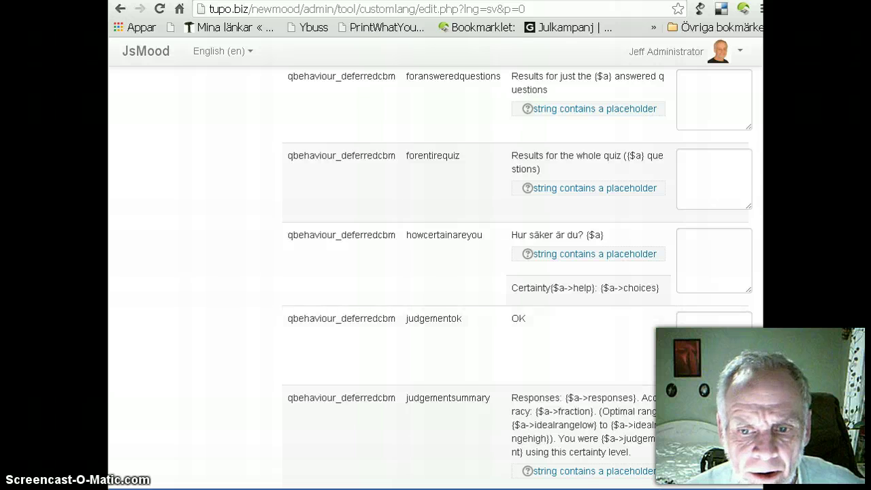
{"action": "scroll", "coordinate": [758, 370], "scroll_direction": "down", "scroll_amount": 3}
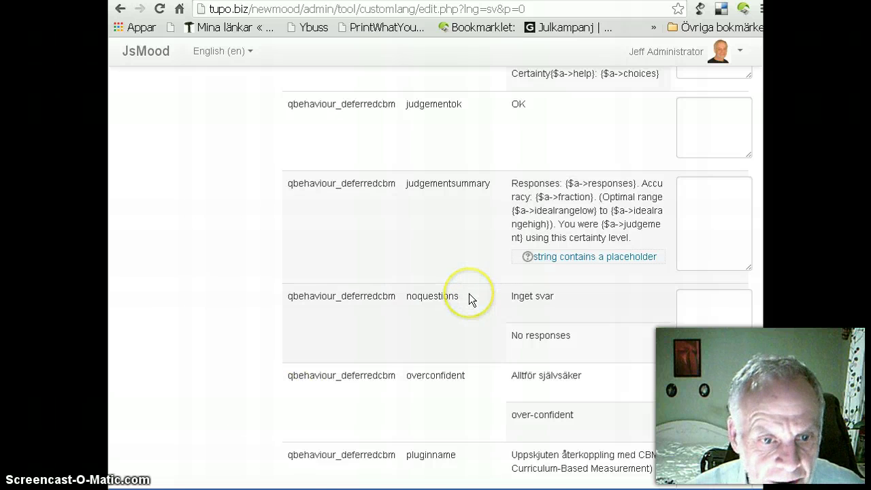
{"action": "scroll", "coordinate": [469, 294], "scroll_direction": "down", "scroll_amount": 3}
{"action": "scroll", "coordinate": [469, 293], "scroll_direction": "down", "scroll_amount": 3}
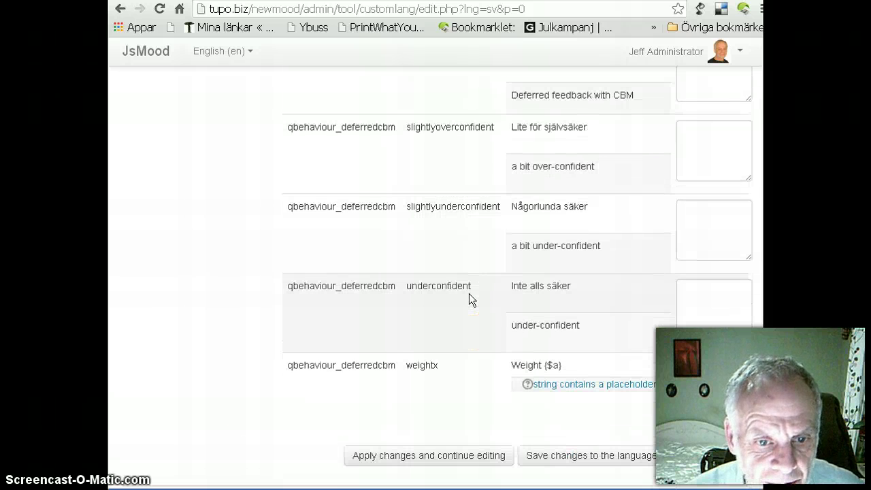
{"action": "scroll", "coordinate": [469, 293], "scroll_direction": "down", "scroll_amount": 1}
{"action": "scroll", "coordinate": [469, 293], "scroll_direction": "up", "scroll_amount": 3}
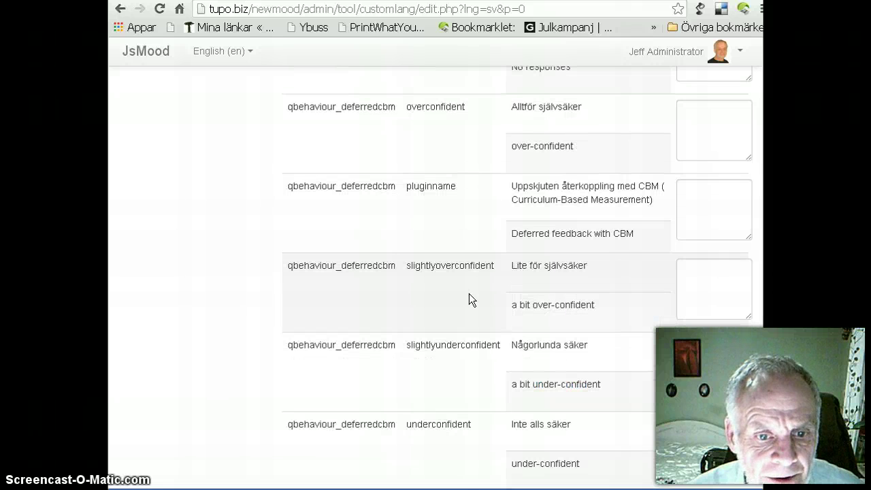
{"action": "scroll", "coordinate": [469, 294], "scroll_direction": "up", "scroll_amount": 5}
{"action": "scroll", "coordinate": [469, 294], "scroll_direction": "up", "scroll_amount": 3}
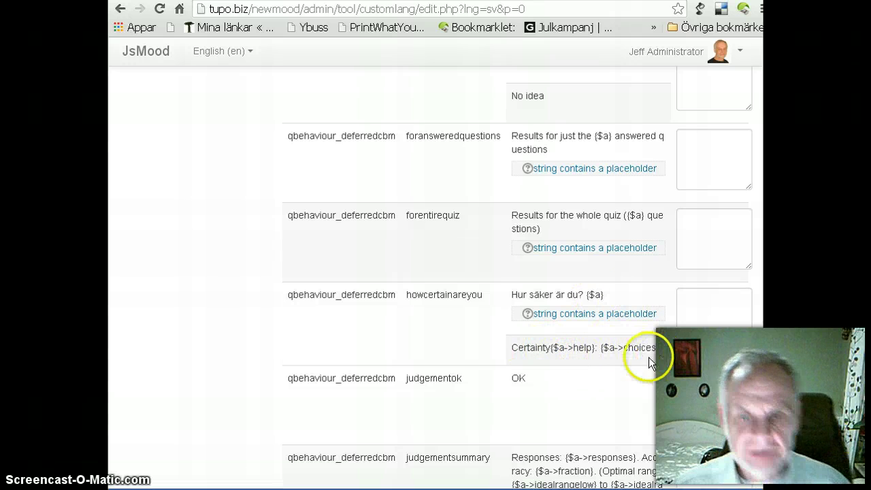
Copy the English Certainty string with its placeholders into the empty howcertainareyou custom field.
{"action": "left_click_drag", "start_coordinate": [511, 348], "coordinate": [651, 358]}
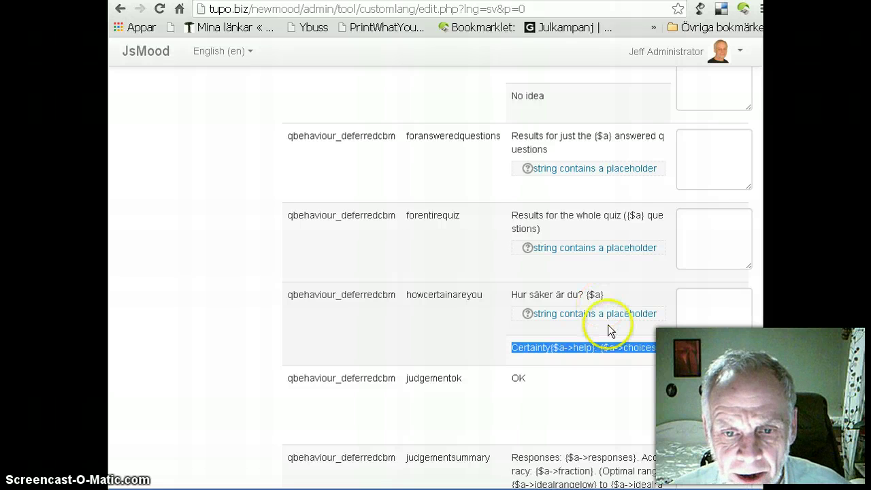
{"action": "left_click_drag", "start_coordinate": [604, 349], "coordinate": [594, 361]}
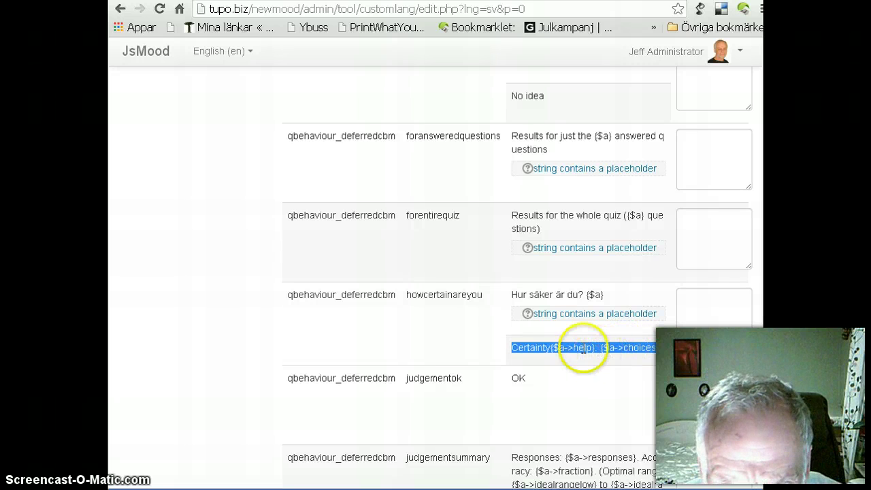
{"action": "left_click_drag", "start_coordinate": [661, 352], "coordinate": [685, 308]}
{"action": "type", "text": "Certainty{$a->help}: {$a->choices}"}
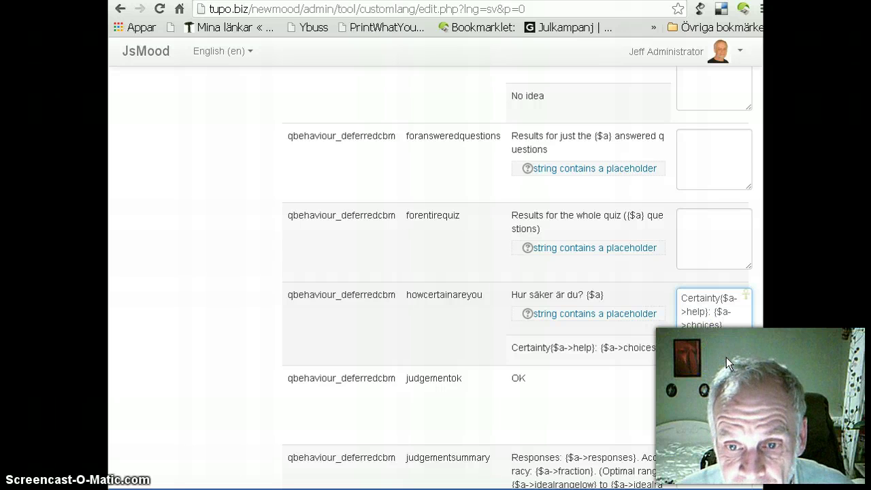
Replace the word Certainty with 'Hur säker är du?' in the custom string.
{"action": "key", "text": "Up"}
{"action": "key", "text": "Up"}
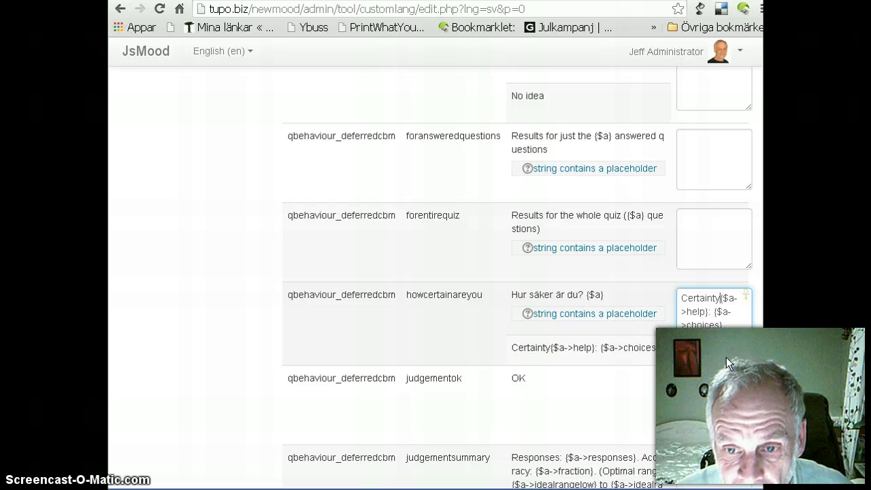
{"action": "key", "text": "shift+Left"}
{"action": "key", "text": "ctrl+shift+Left"}
{"action": "key", "text": "BackSpace"}
{"action": "type", "text": "Hur"}
{"action": "type", "text": " sä"}
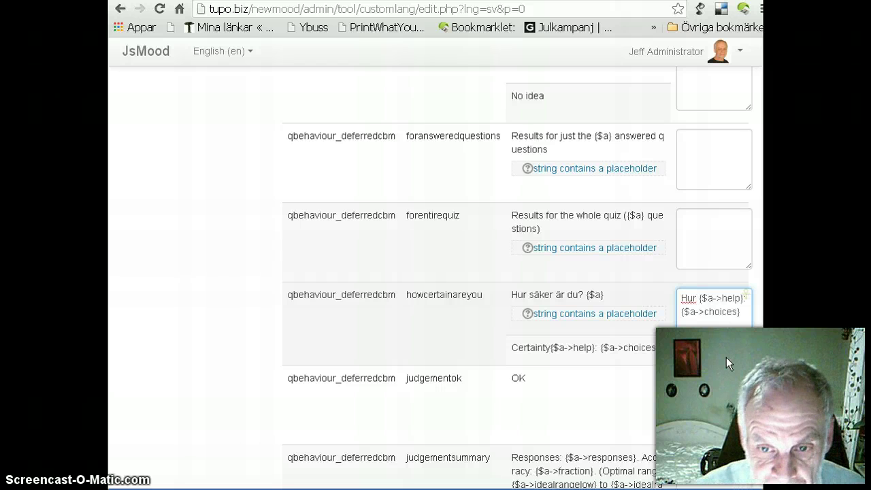
{"action": "type", "text": "ker är"}
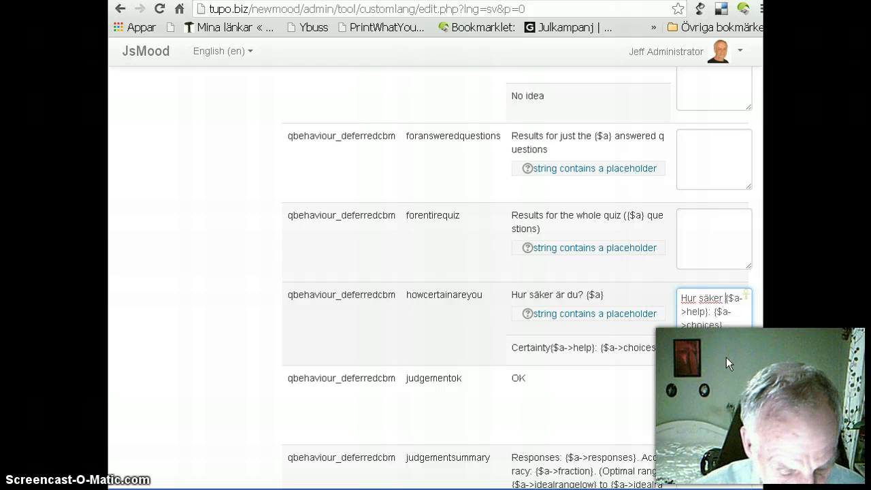
{"action": "type", "text": " du"}
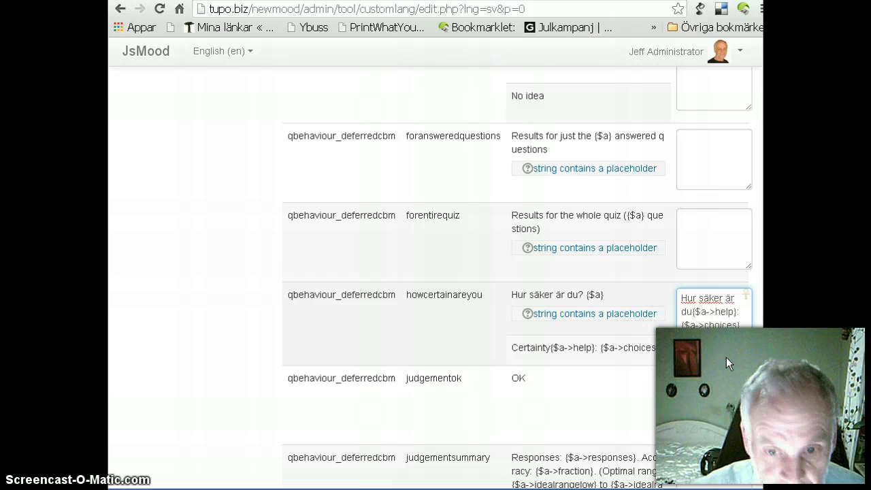
{"action": "type", "text": "?"}
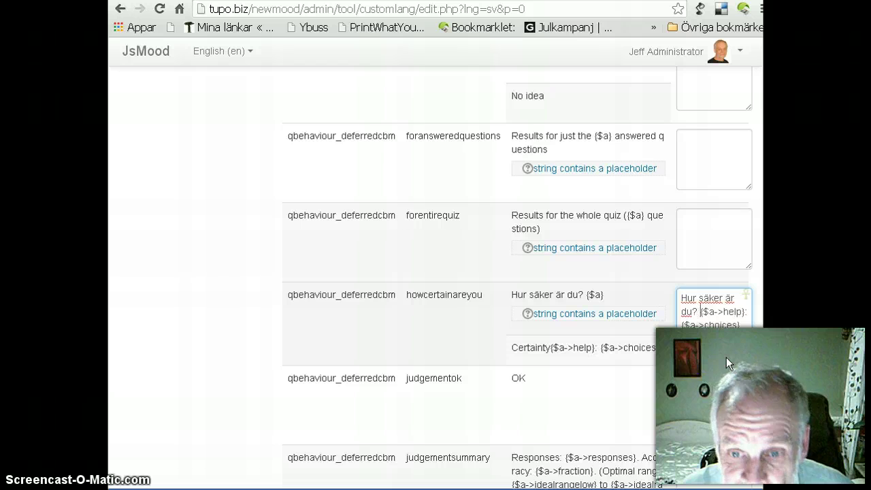
Put the insertion point right after 'du?' in the howcertainareyou box.
{"action": "left_click", "coordinate": [715, 342]}
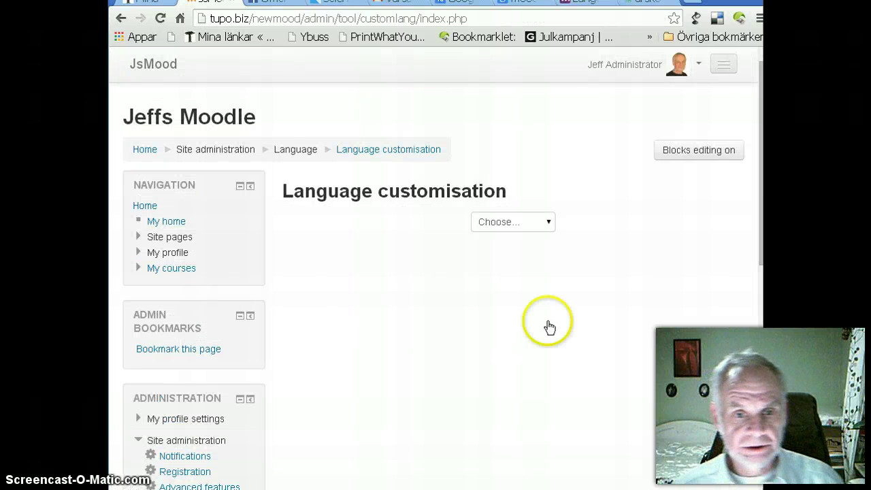
Return via browser history to the 's 64 - 70' Ma 1 quiz preview and scroll to its top.
{"action": "left_click", "coordinate": [121, 22]}
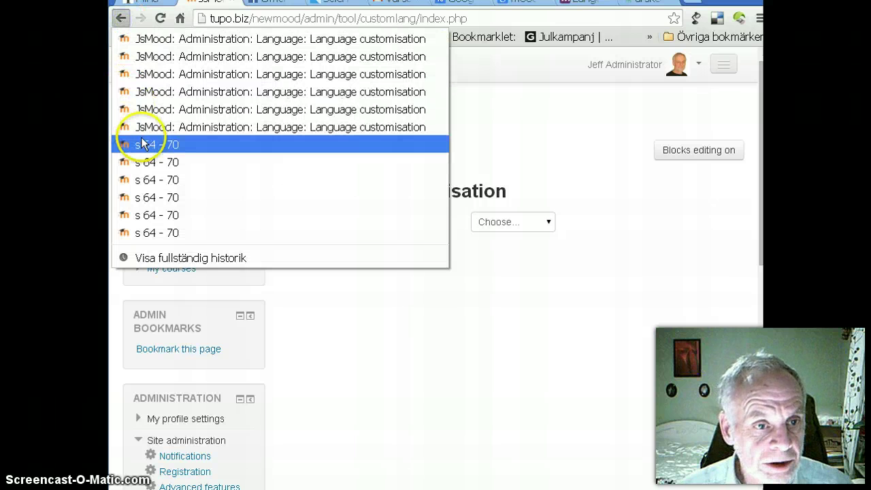
{"action": "left_click", "coordinate": [143, 145]}
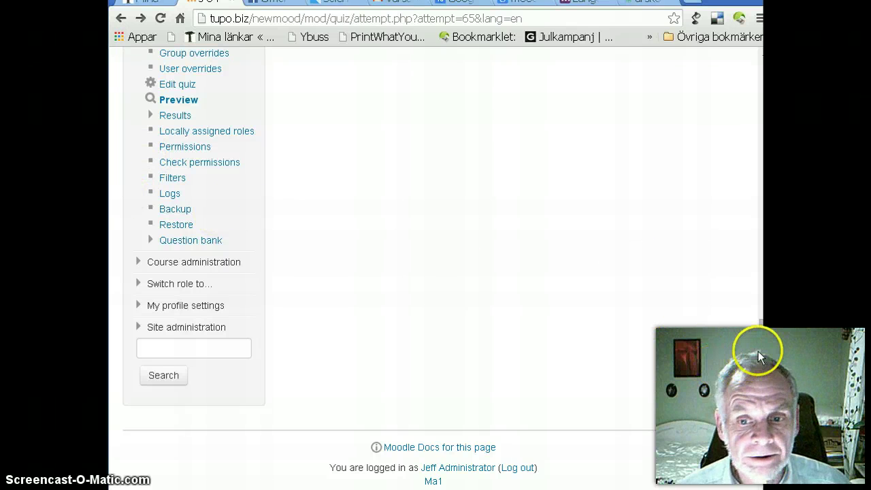
{"action": "left_click_drag", "start_coordinate": [760, 350], "coordinate": [750, 56]}
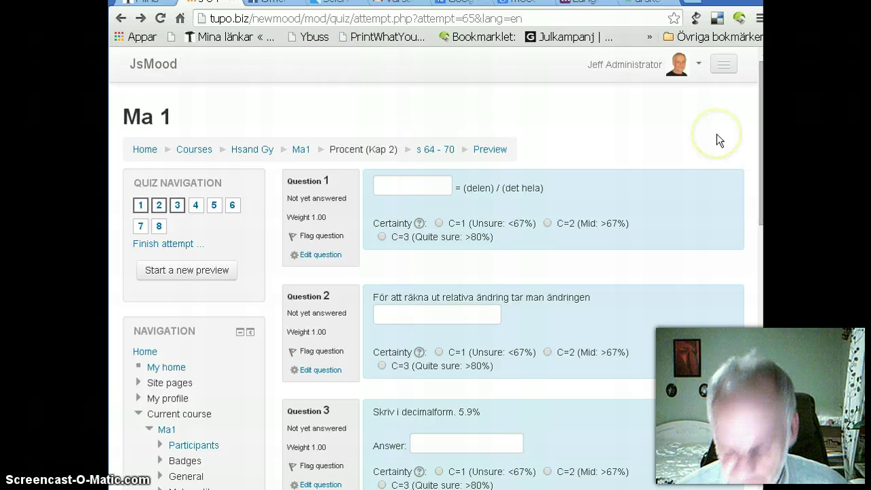
Zoom the page out to 90% and switch the site language to Svenska (sv).
{"action": "key", "text": "ctrl+minus"}
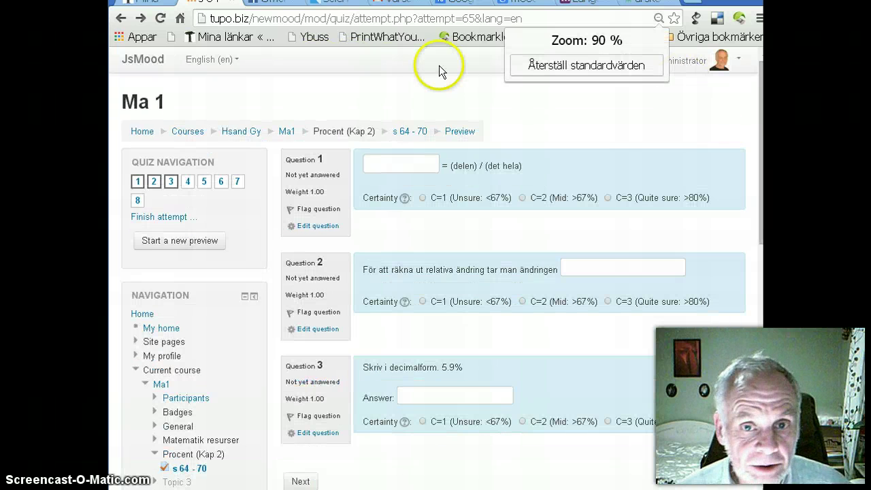
{"action": "left_click", "coordinate": [206, 60]}
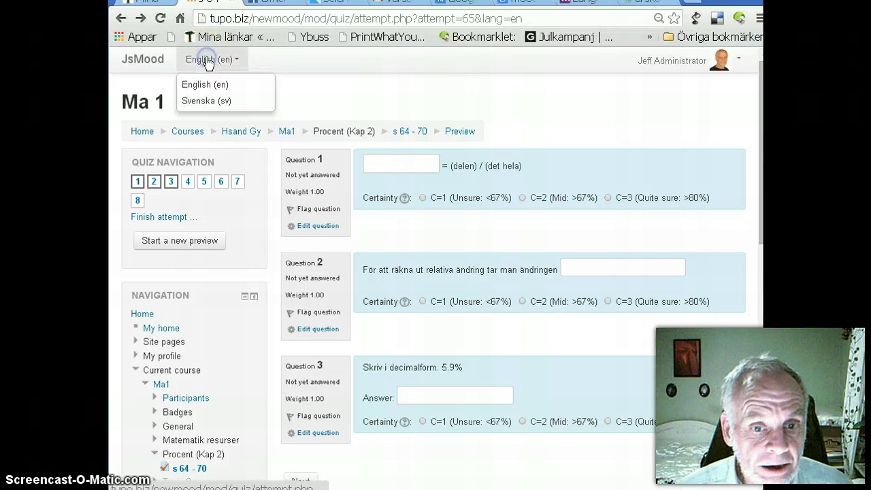
{"action": "left_click", "coordinate": [209, 102]}
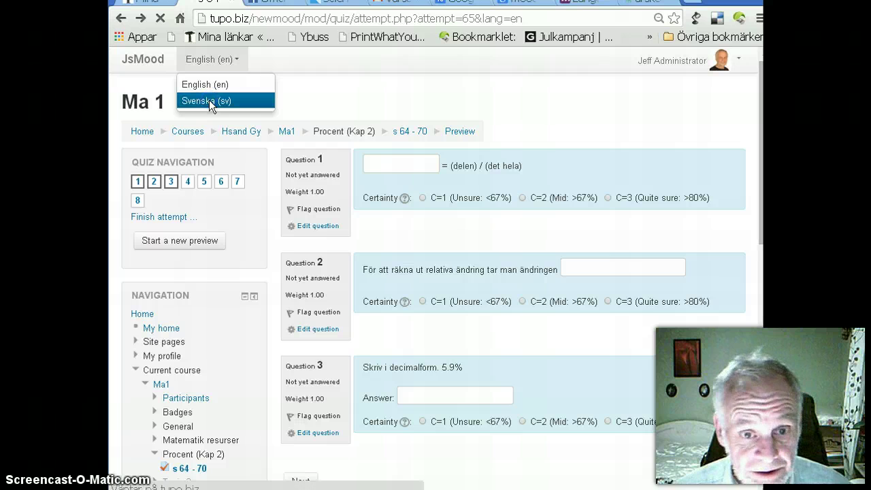